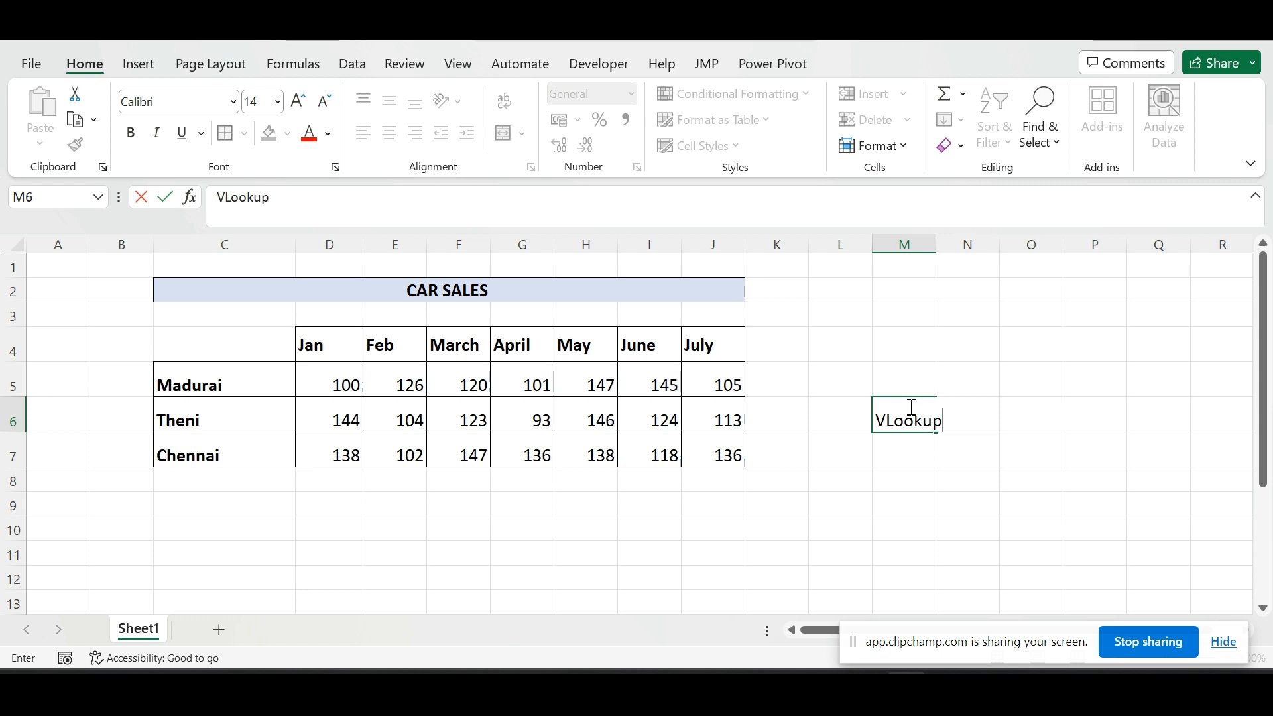
# Finish the Vlookup label in M6, widen column M, and enter "vertical" beside it in N6.
pyautogui.press('Tab')
pyautogui.moveTo(940, 249); pyautogui.dragTo(962, 251)
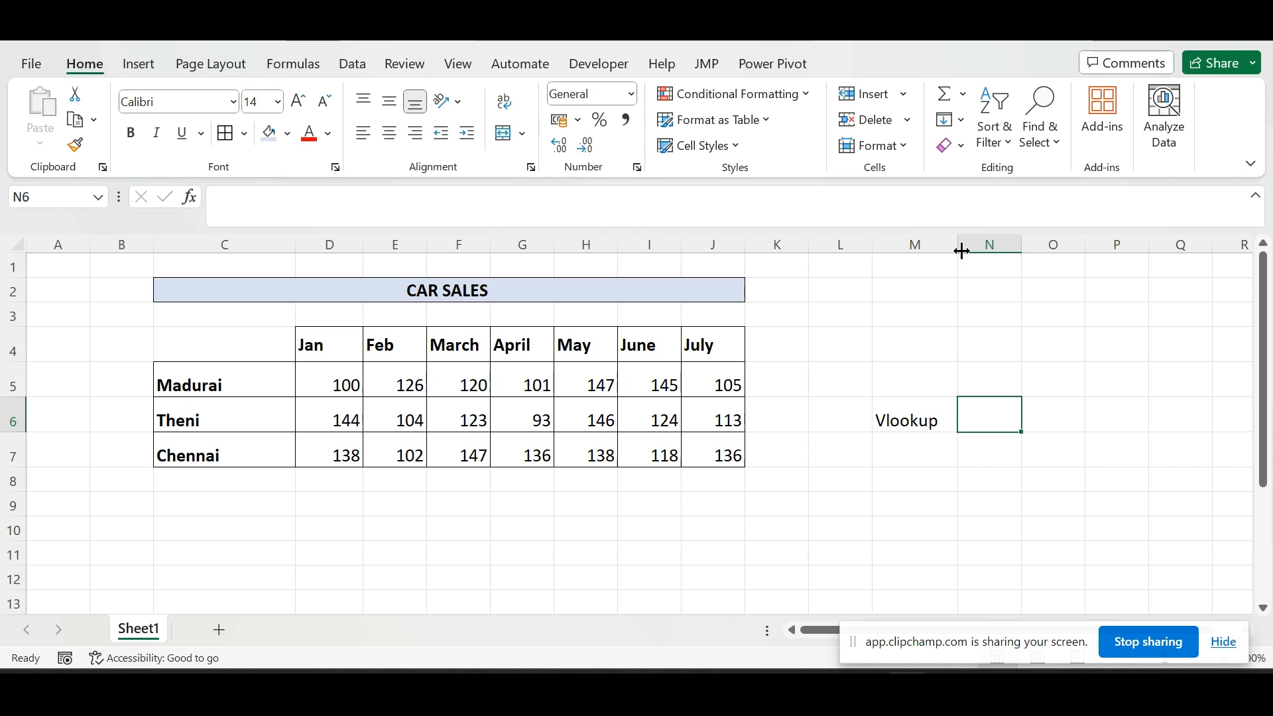
pyautogui.write('ver')
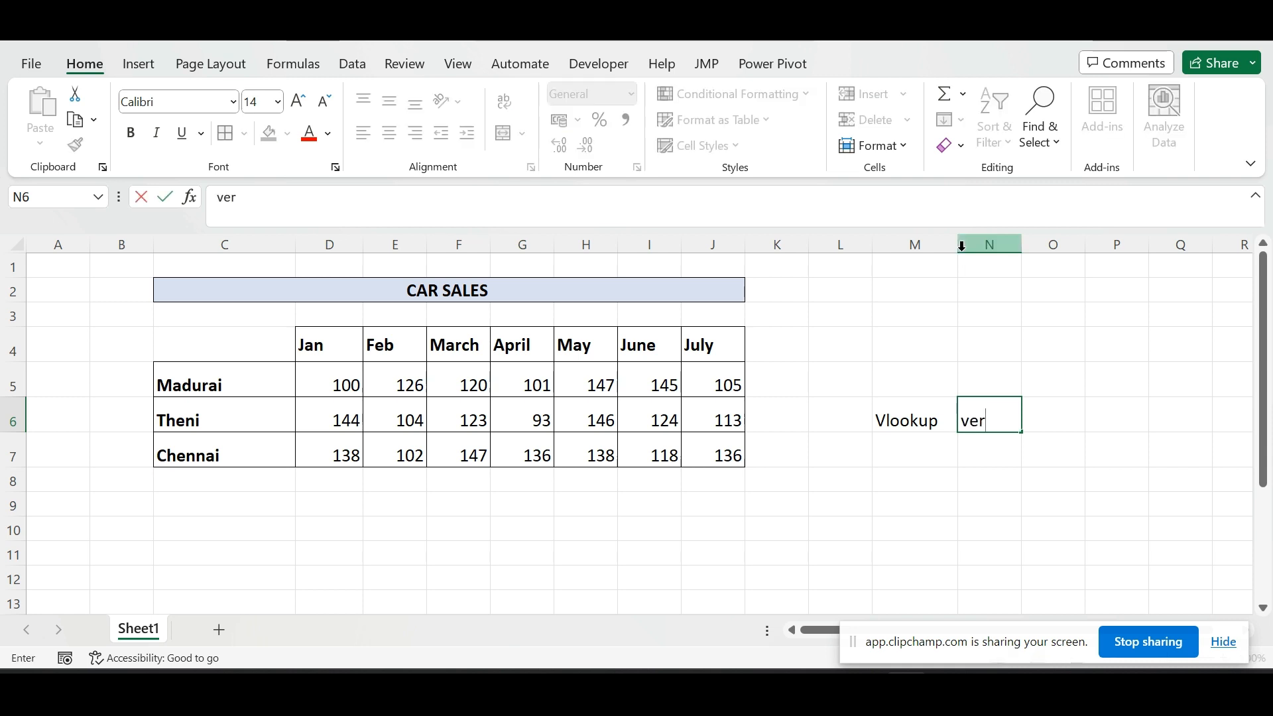
pyautogui.write('tical')
pyautogui.press('Return')
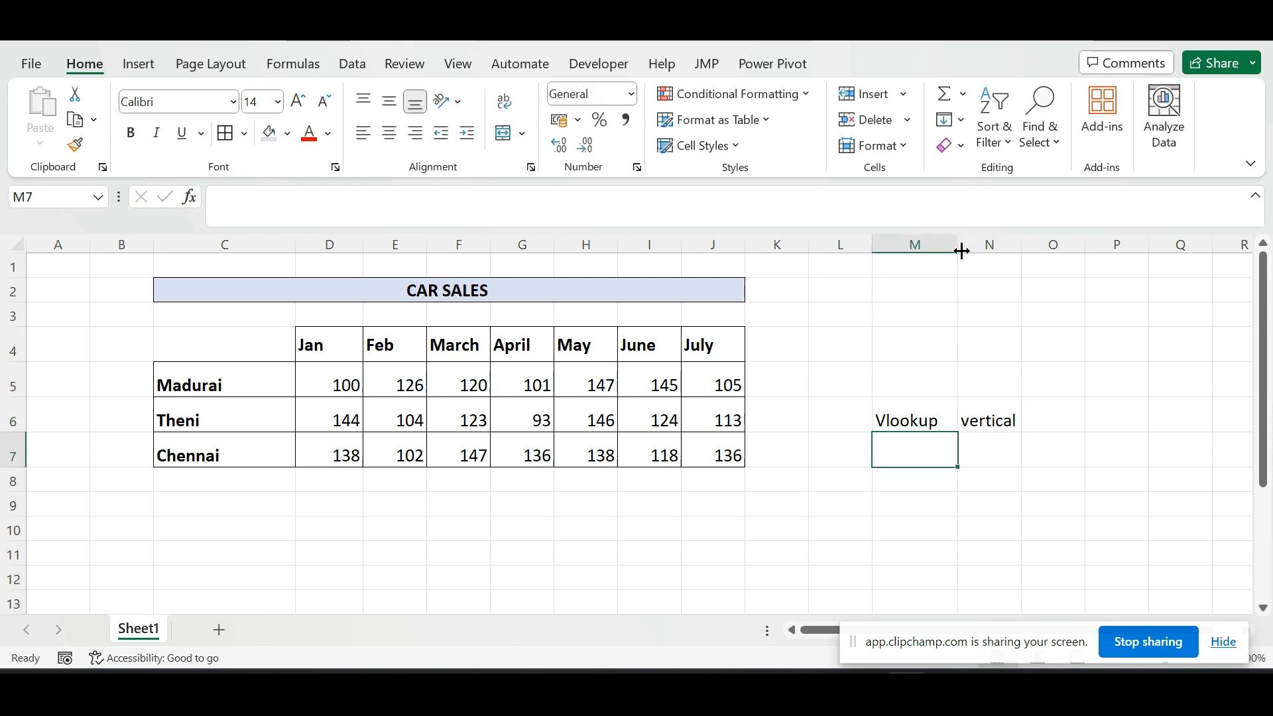
# Enter "hlookup" in M7 and "horizontal" in N7, and fit column N to its contents.
pyautogui.write('hlookup')
pyautogui.press('Tab')
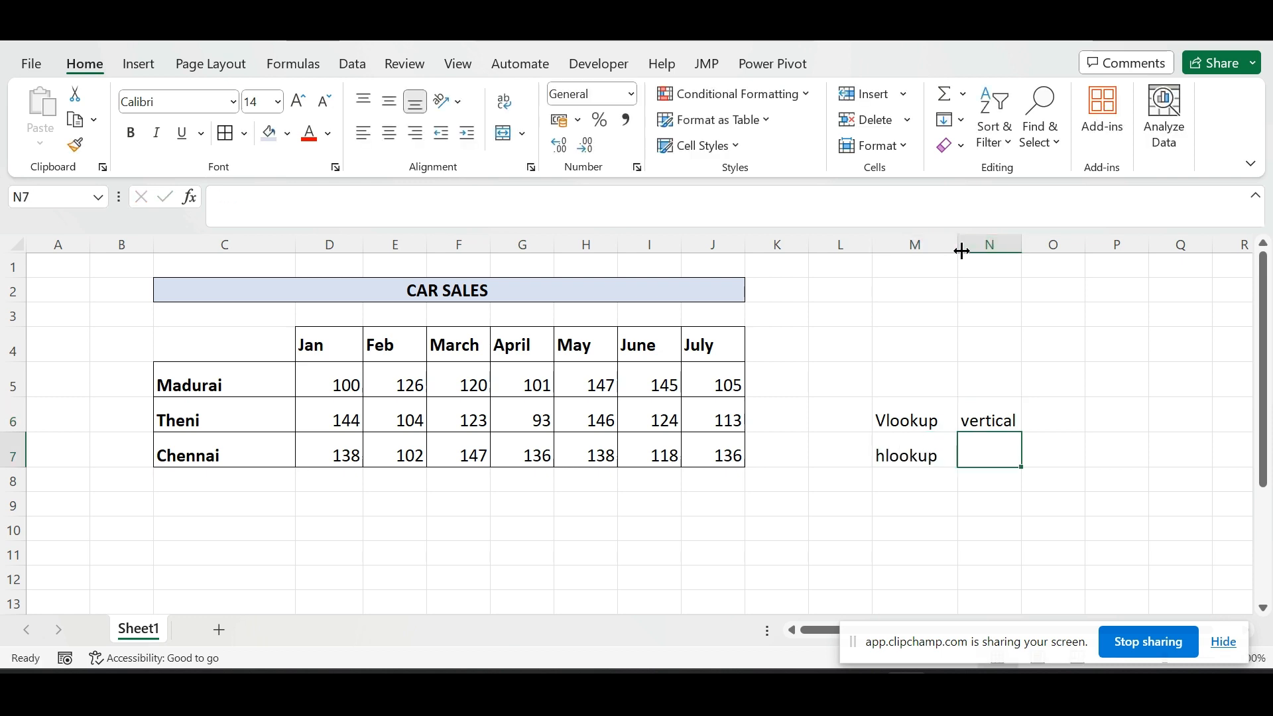
pyautogui.write('horizontal')
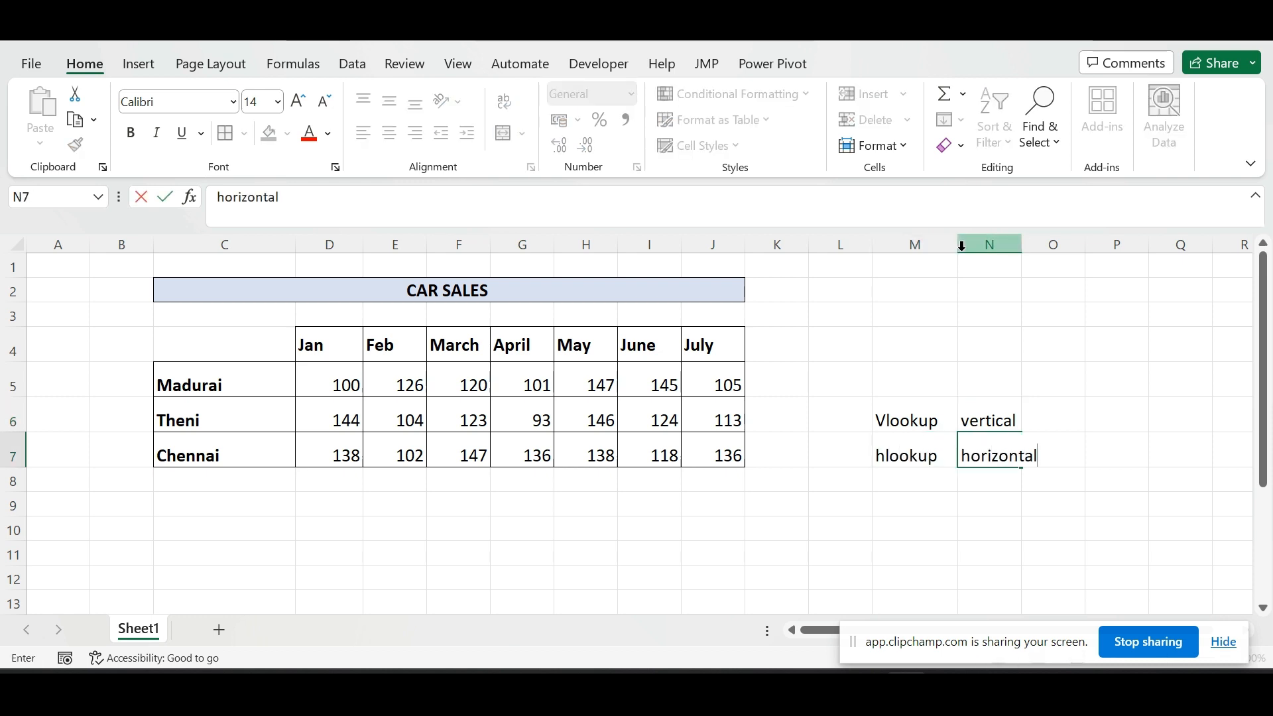
pyautogui.press('Return')
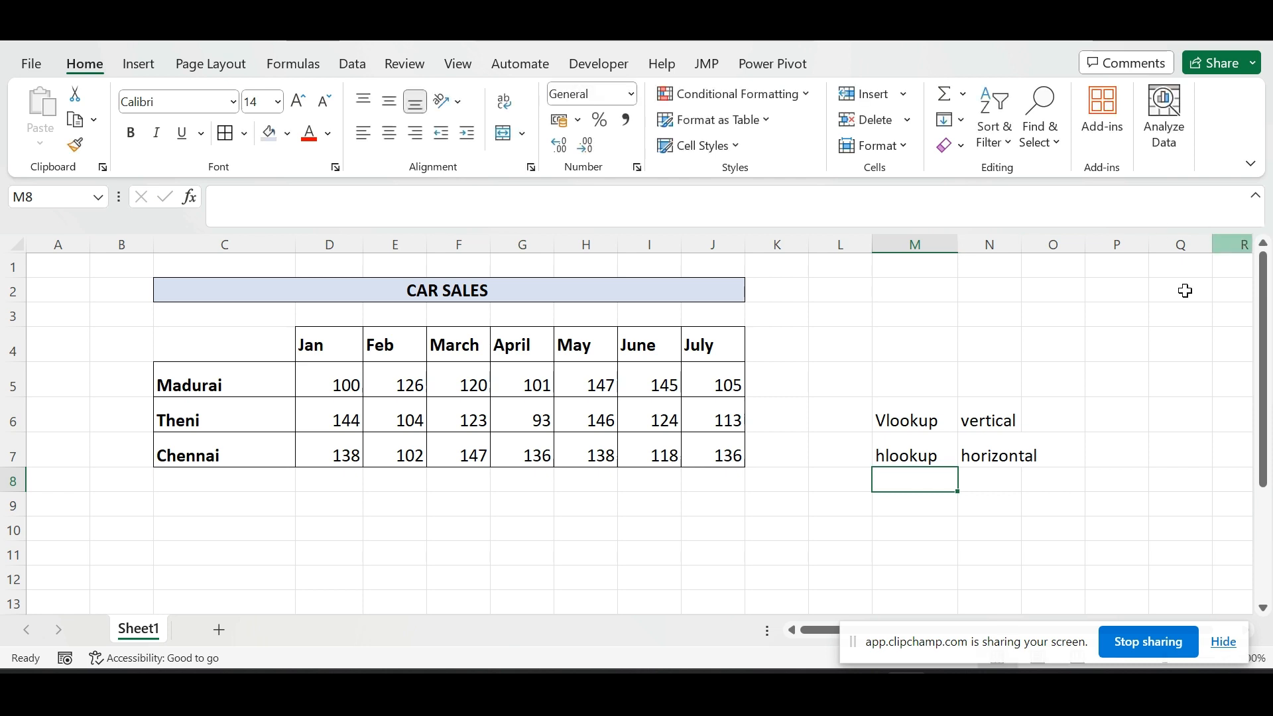
pyautogui.doubleClick(1022, 244)
pyautogui.click(910, 422)
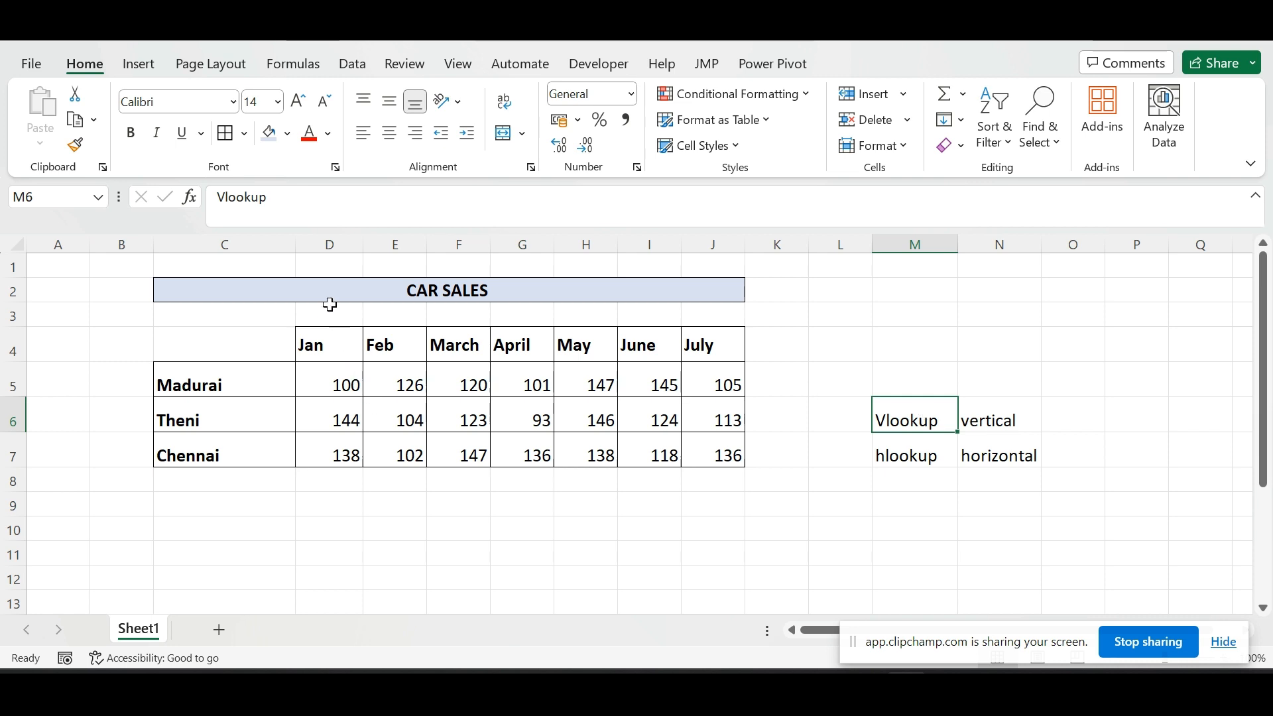
pyautogui.moveTo(309, 366); pyautogui.dragTo(534, 591)
pyautogui.click(889, 451)
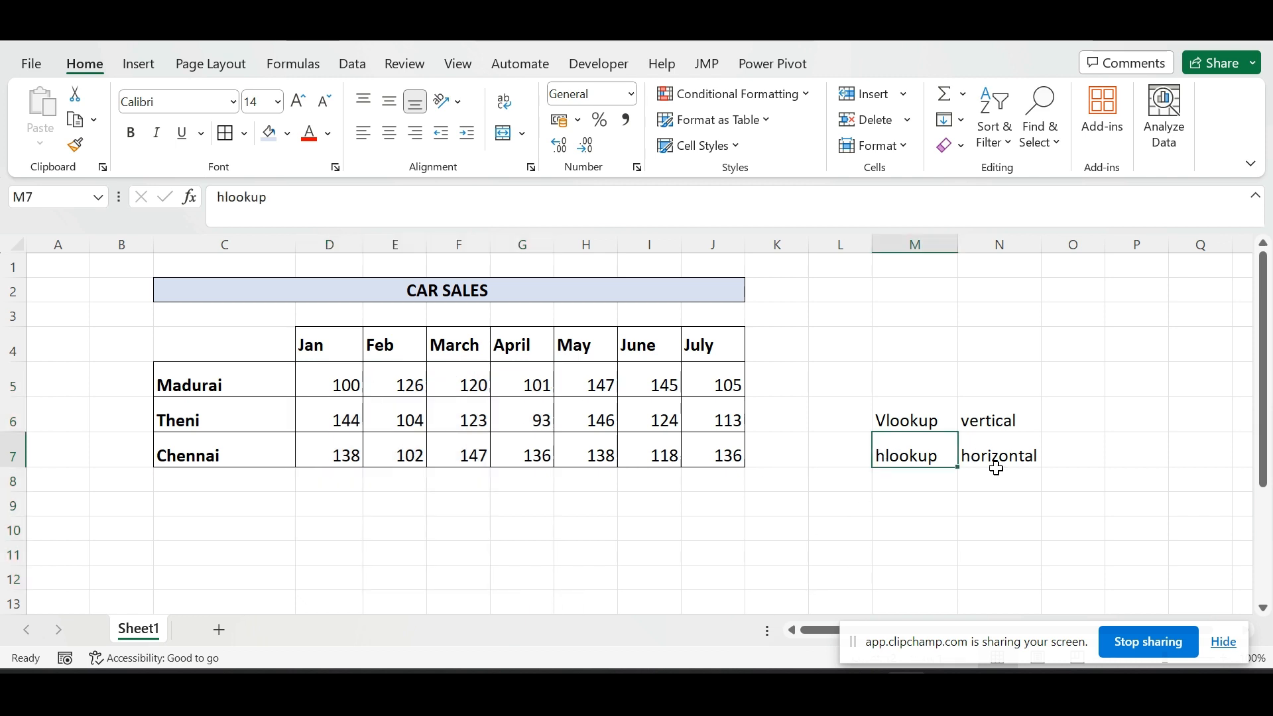
pyautogui.moveTo(329, 372); pyautogui.dragTo(708, 499)
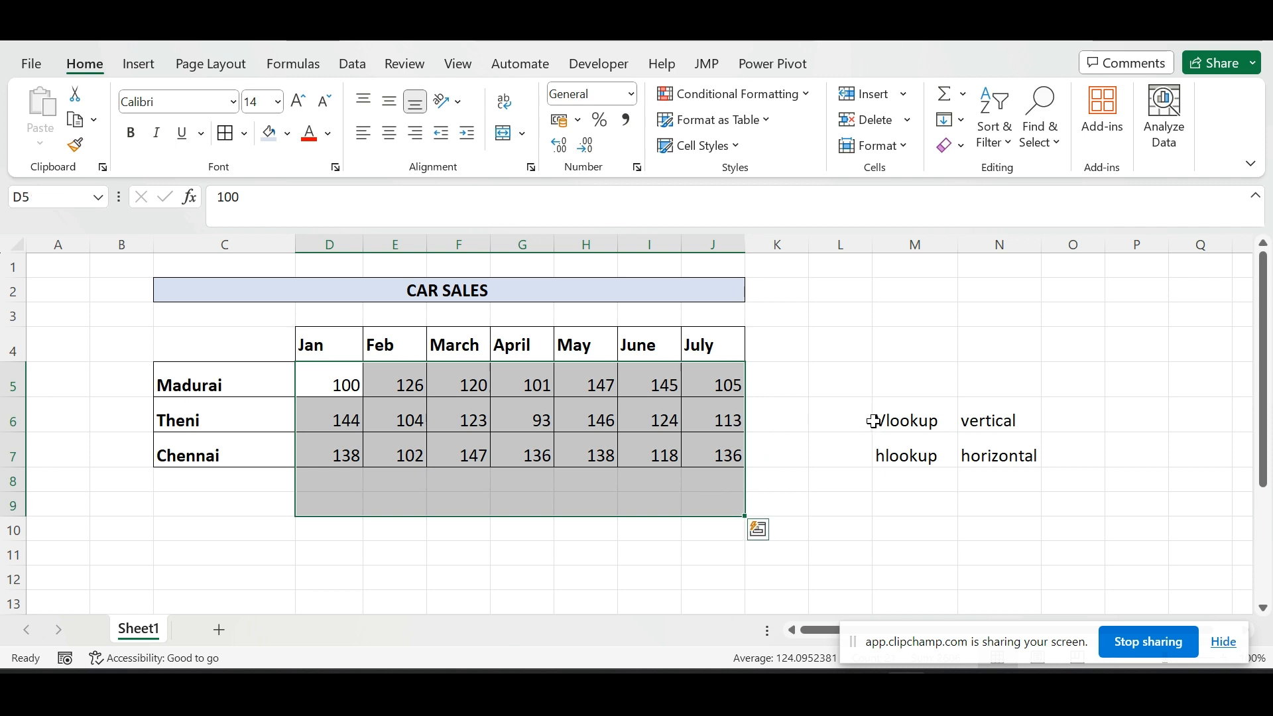
pyautogui.click(416, 548)
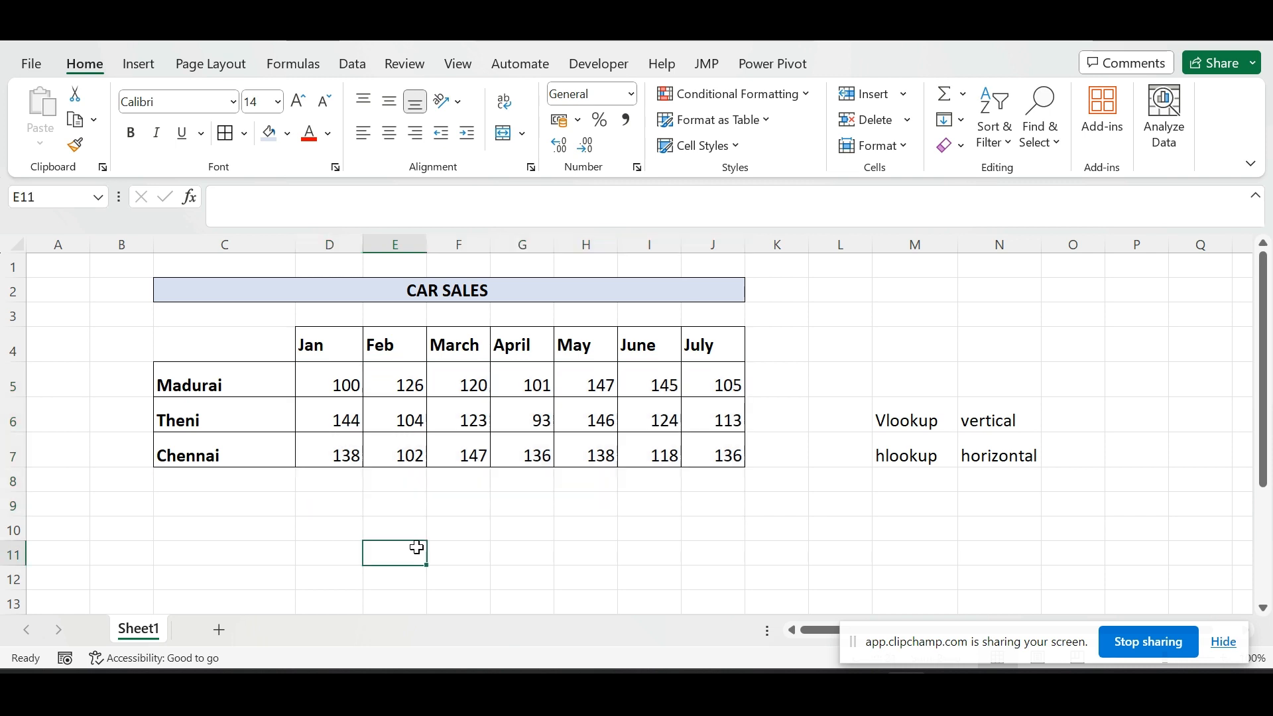
# Begin an HLOOKUP formula in cell E10 with D10 as the lookup value.
pyautogui.click(409, 528)
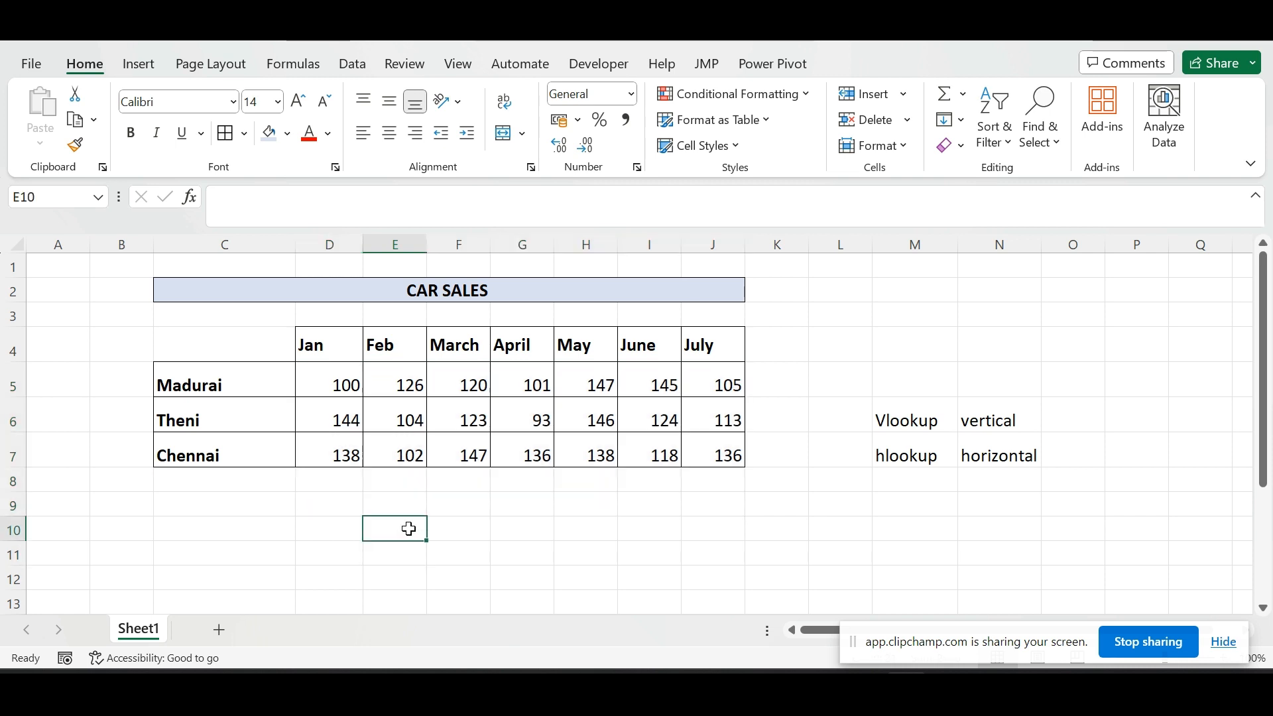
pyautogui.write('=')
pyautogui.press('BackSpace')
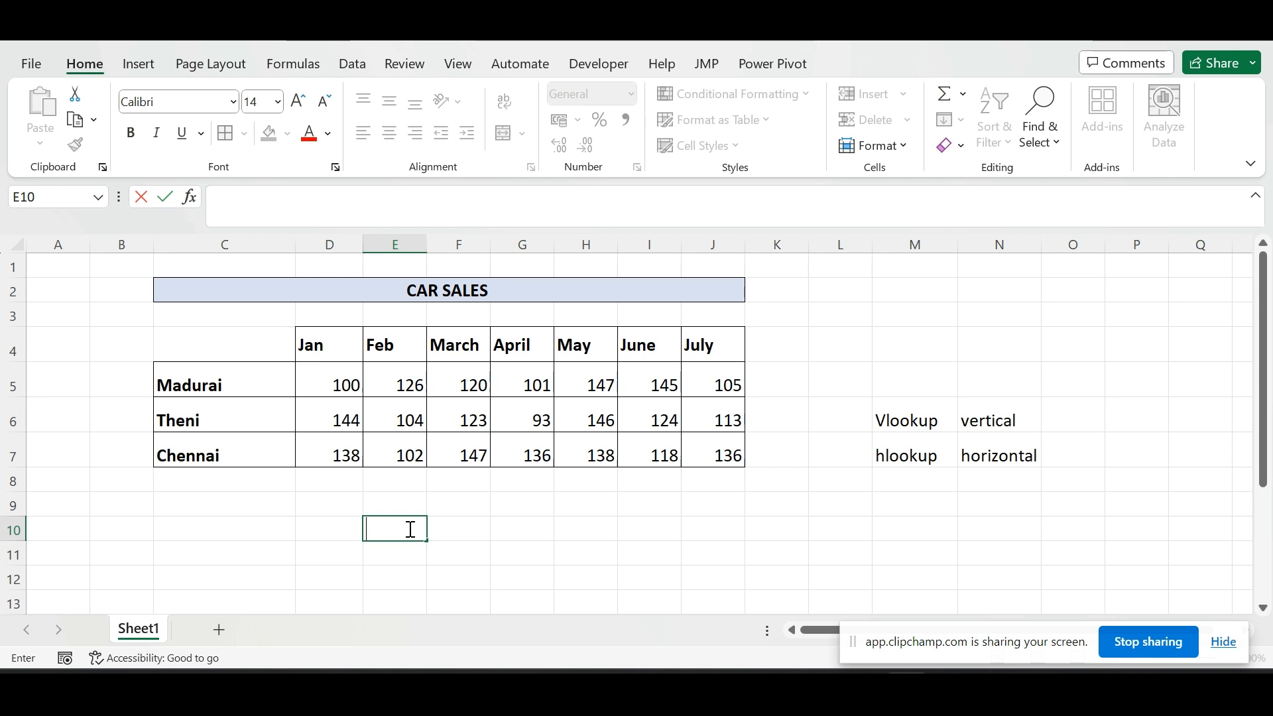
pyautogui.write('=hloo')
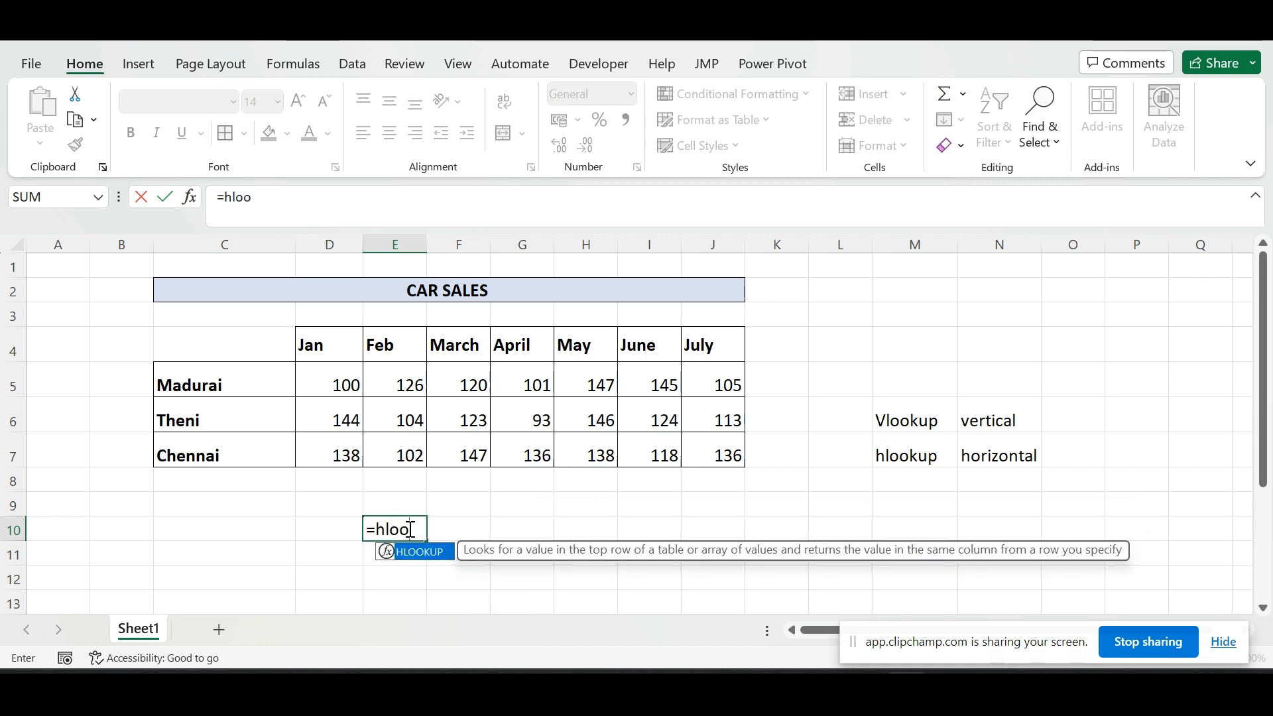
pyautogui.press('Tab')
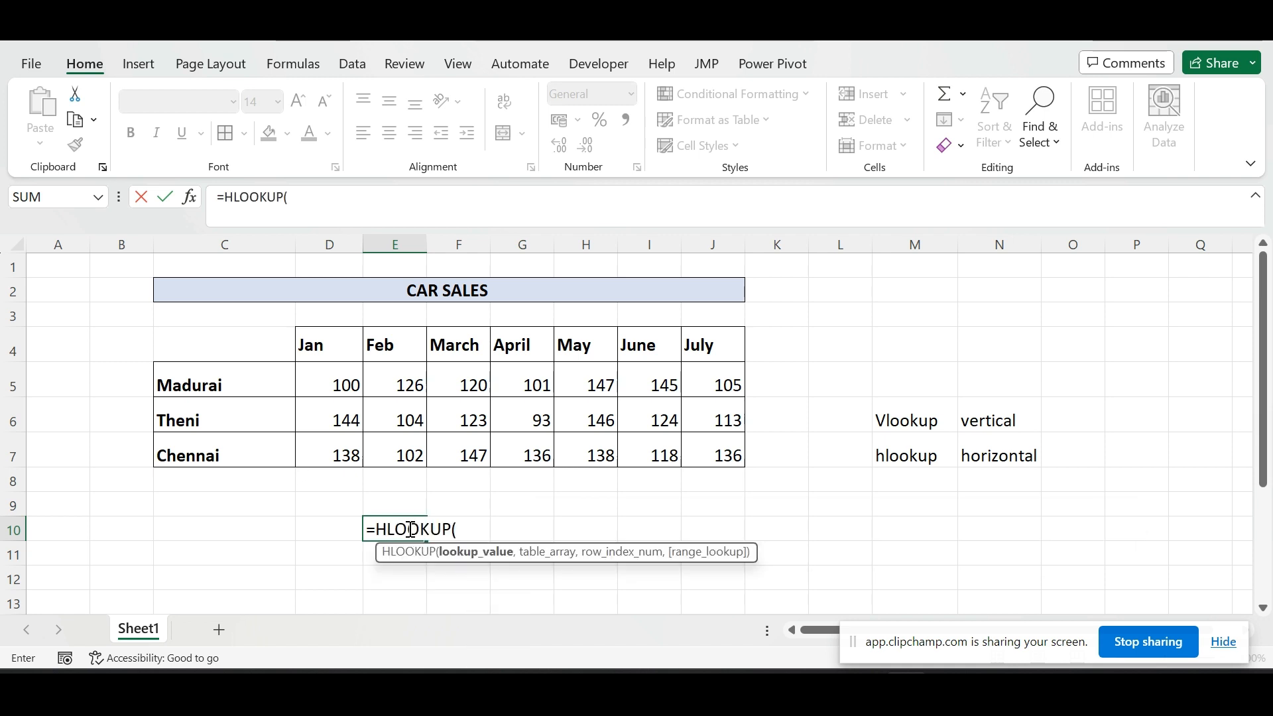
pyautogui.scroll(-1, 411, 529)
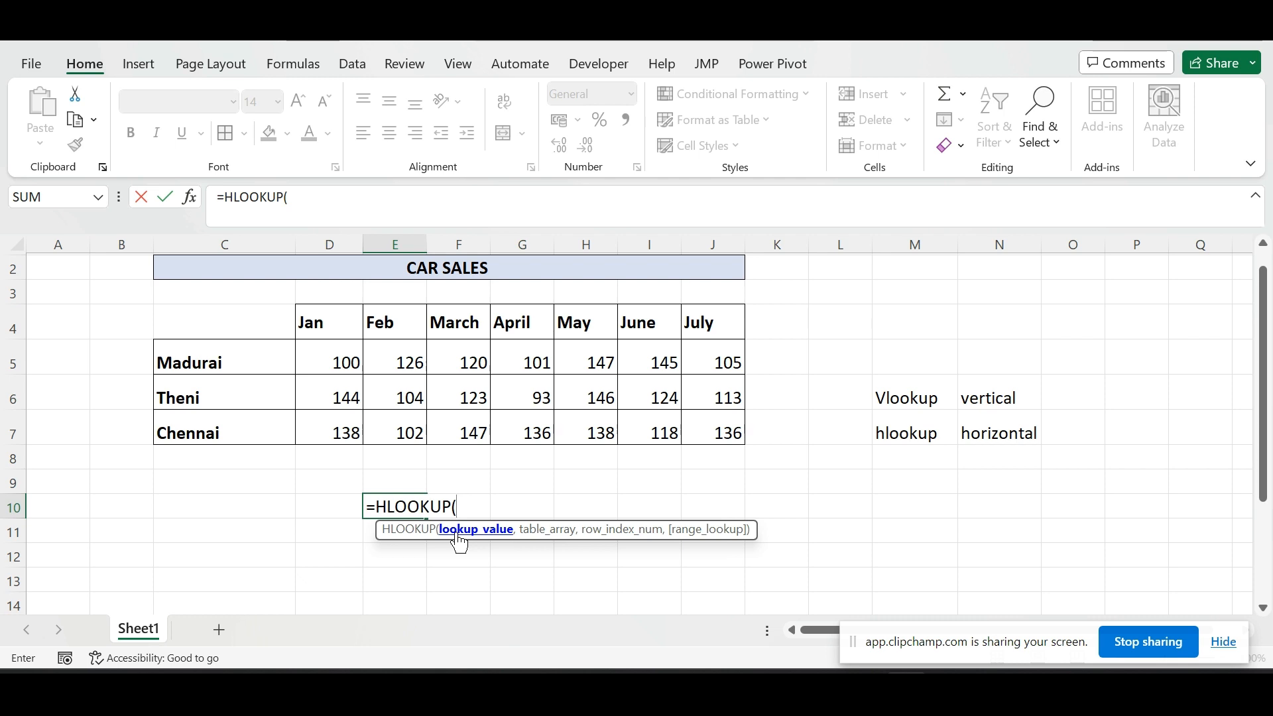
pyautogui.click(329, 509)
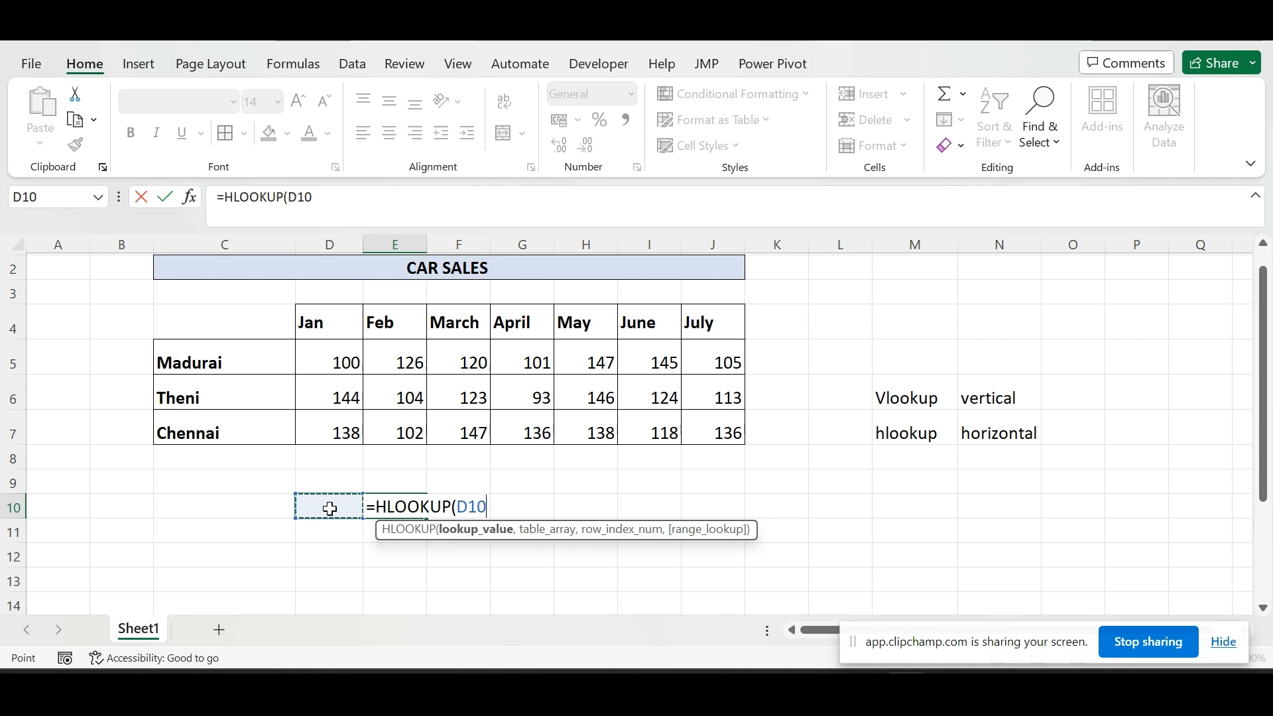
pyautogui.write(',')
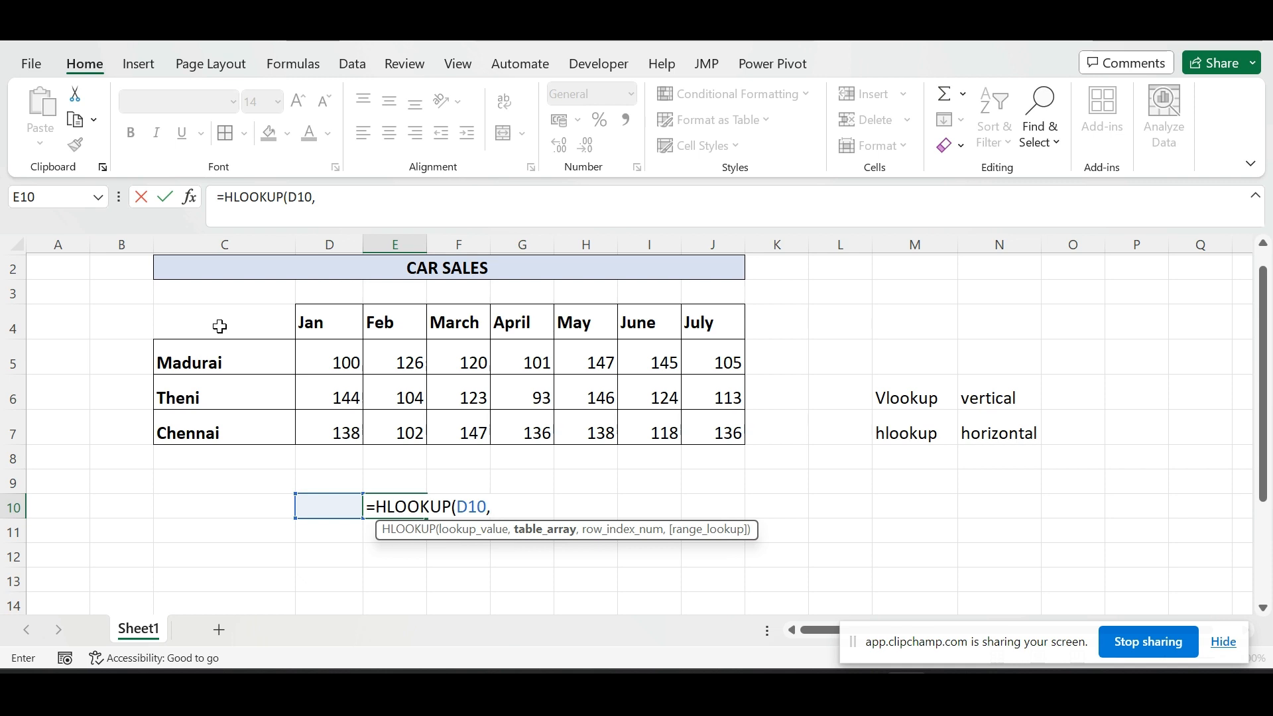
pyautogui.moveTo(220, 327); pyautogui.dragTo(692, 429)
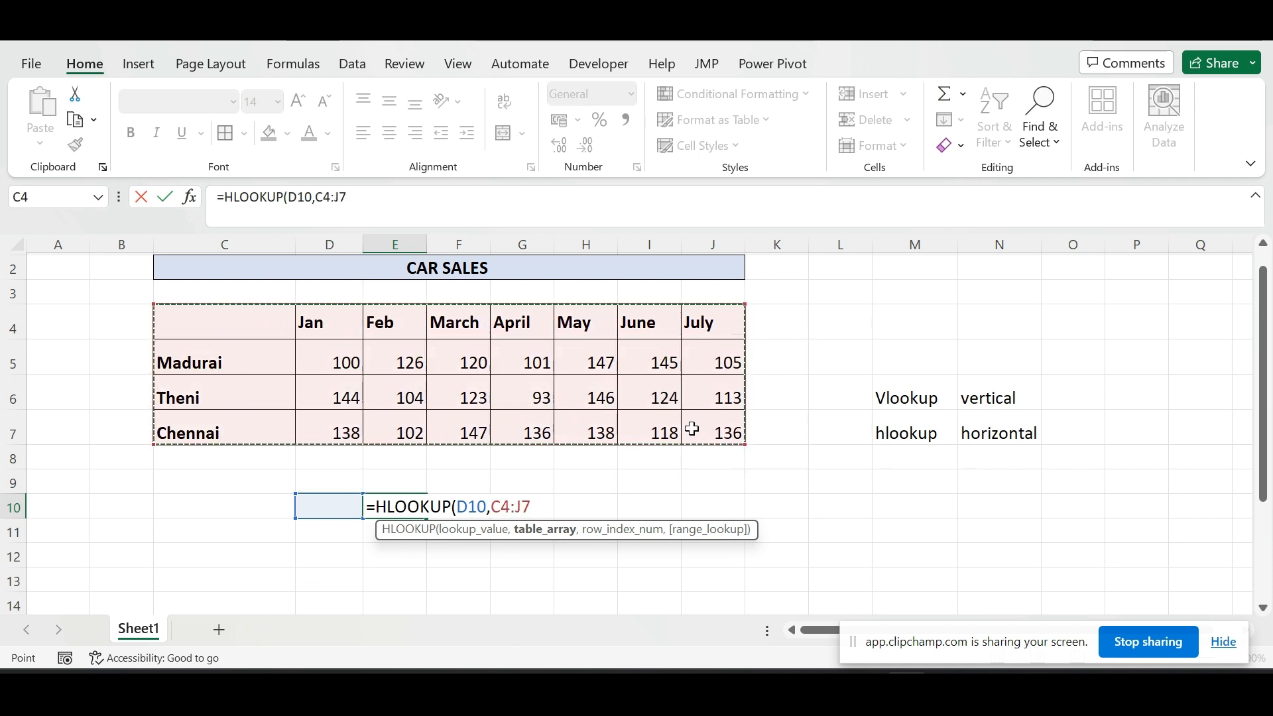
pyautogui.write(',')
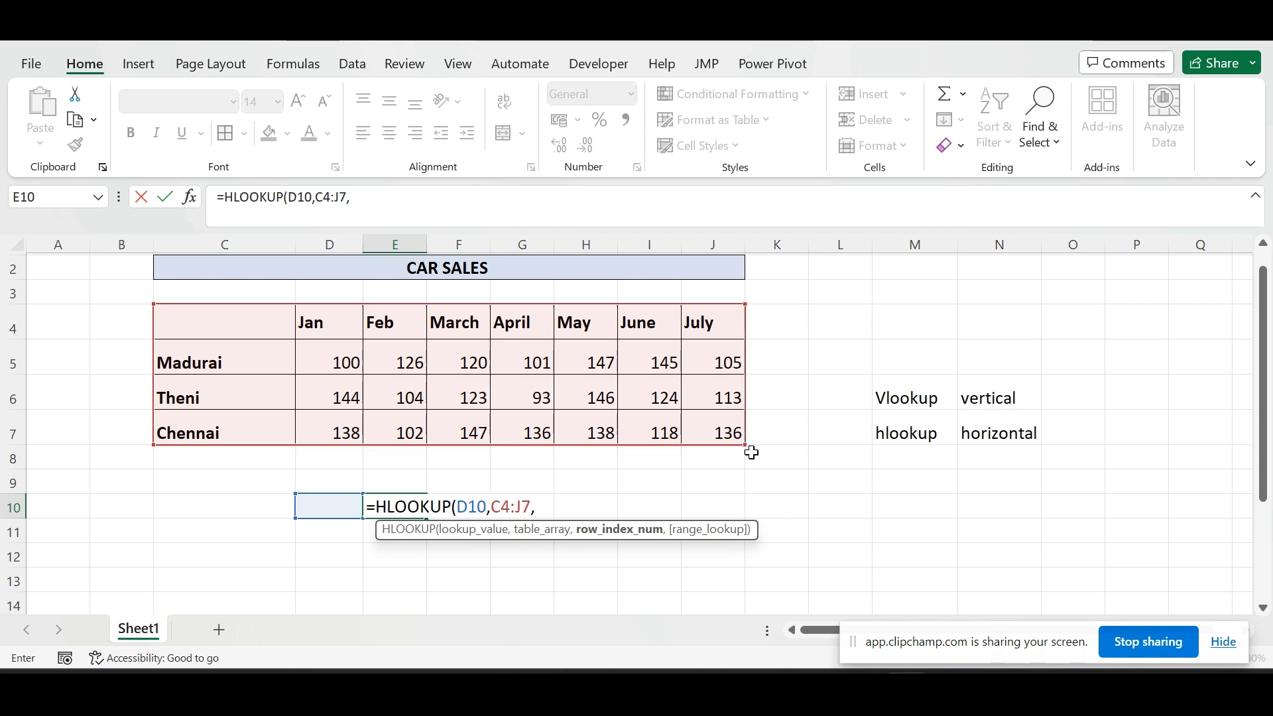
pyautogui.moveTo(746, 447)
pyautogui.mouseDown()
pyautogui.moveTo(733, 398)
pyautogui.moveTo(742, 446)
pyautogui.mouseUp()
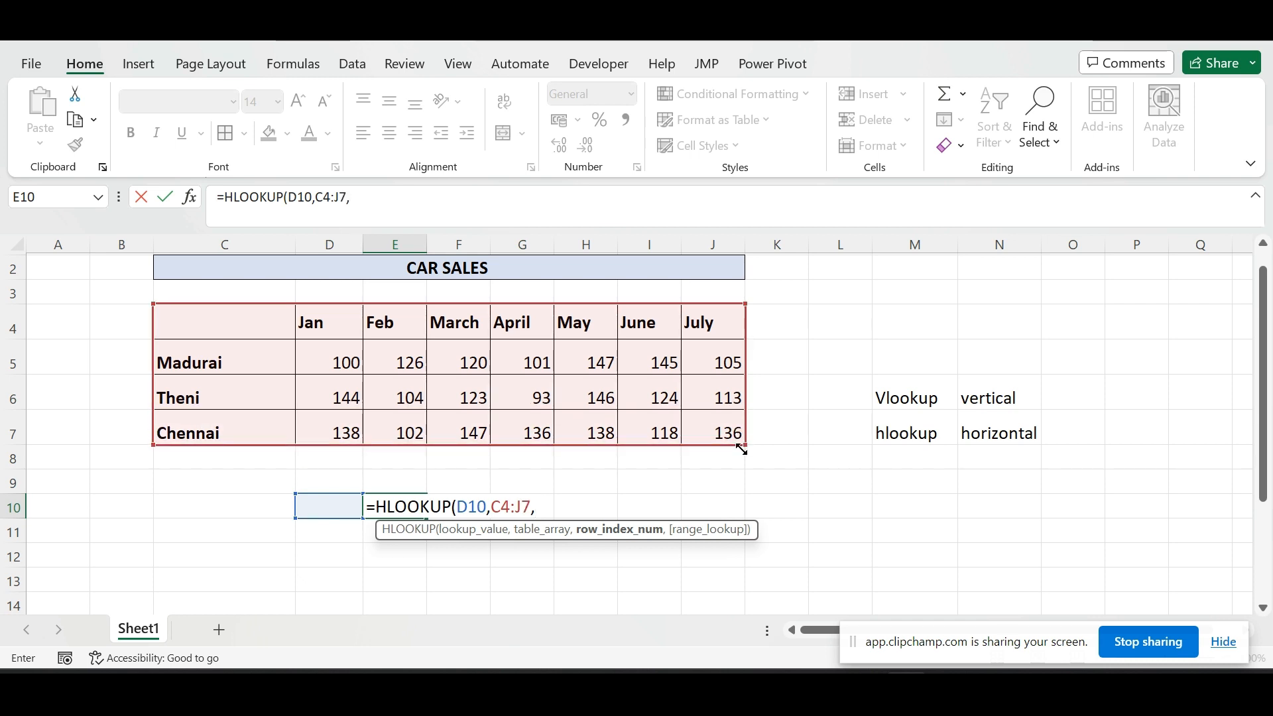
pyautogui.press('BackSpace')
pyautogui.press('BackSpace')
pyautogui.press('BackSpace')
pyautogui.press('BackSpace')
pyautogui.press('BackSpace')
pyautogui.press('BackSpace')
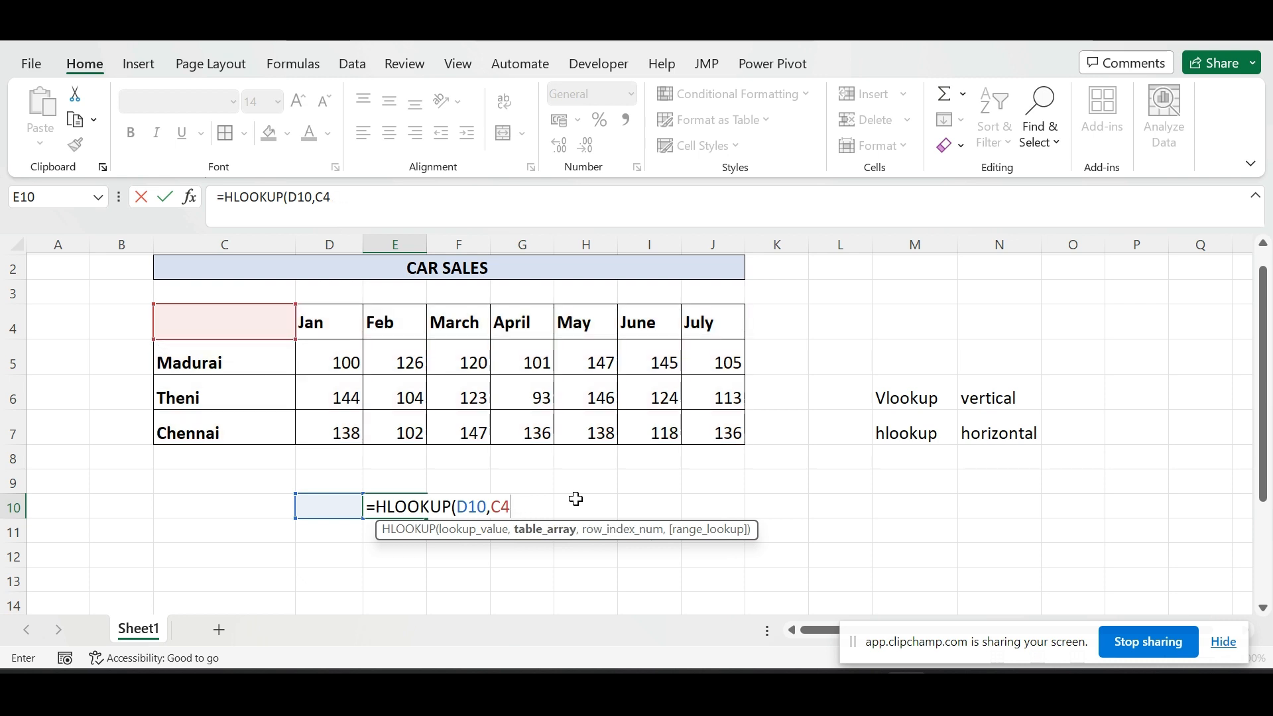
# Complete the HLOOKUP formula with table array C4:J7, row index 3 and FALSE for an exact match.
pyautogui.moveTo(238, 307); pyautogui.dragTo(727, 415)
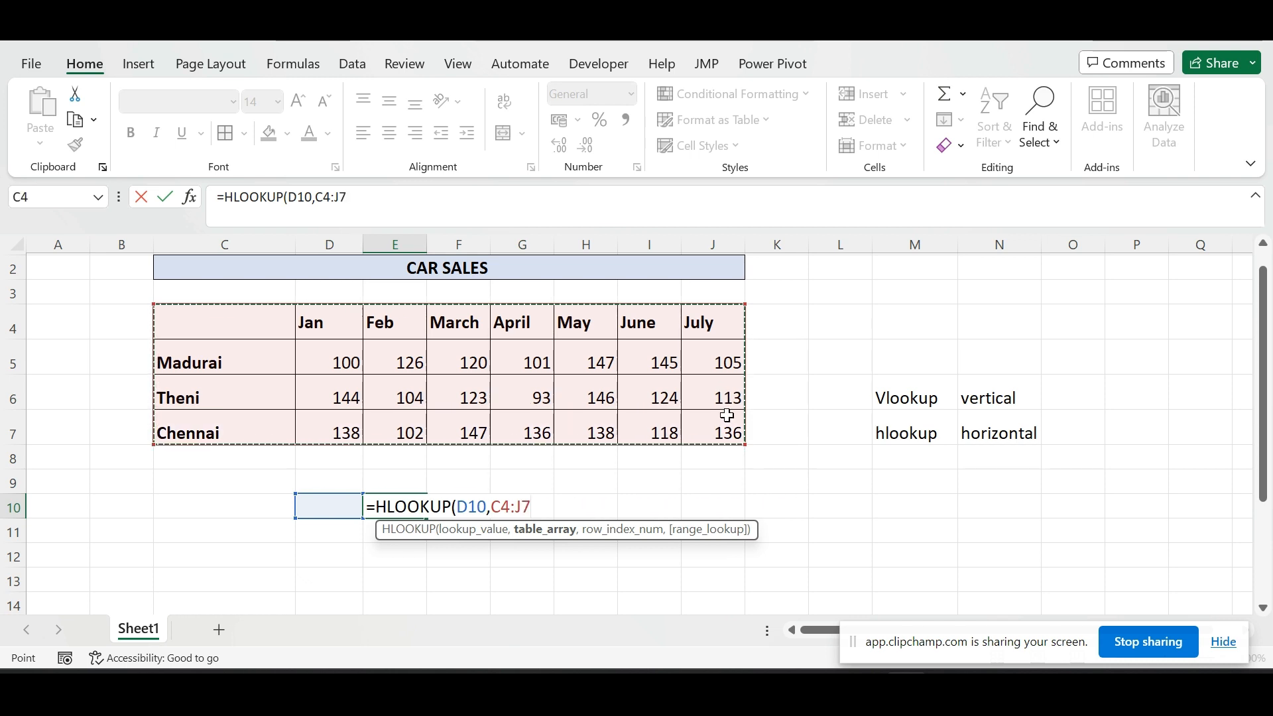
pyautogui.write(',')
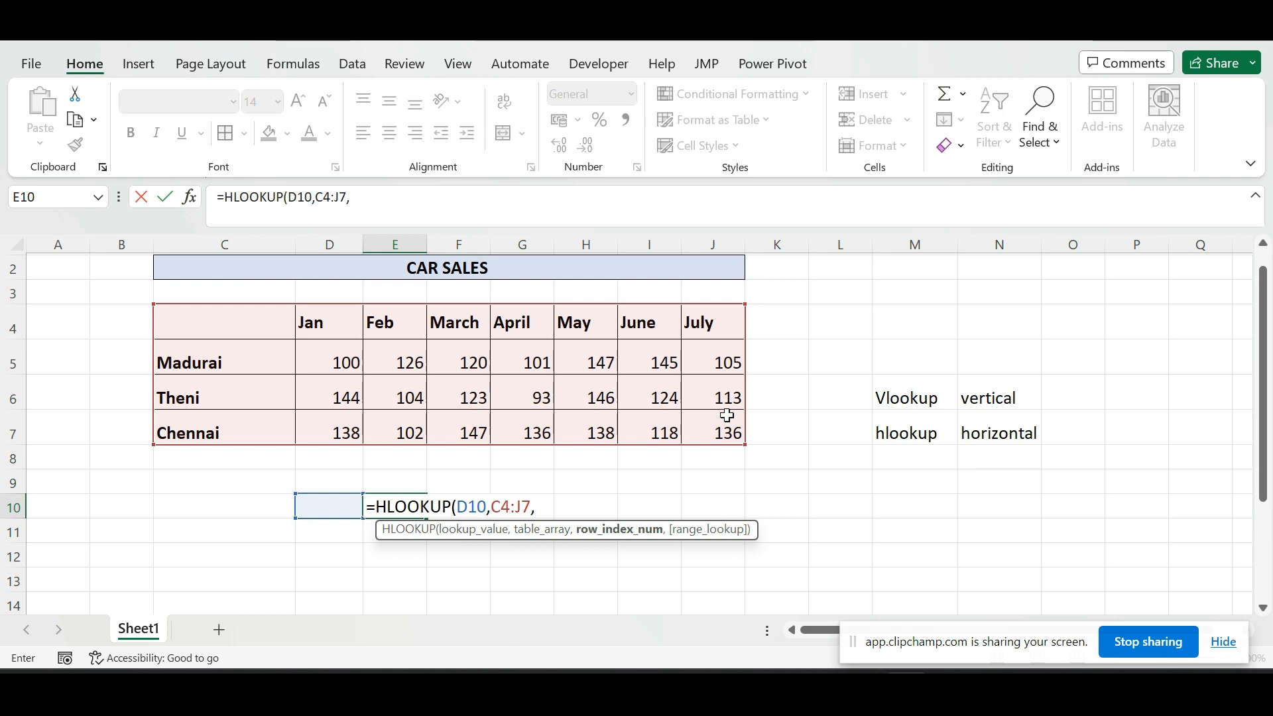
pyautogui.write('3,')
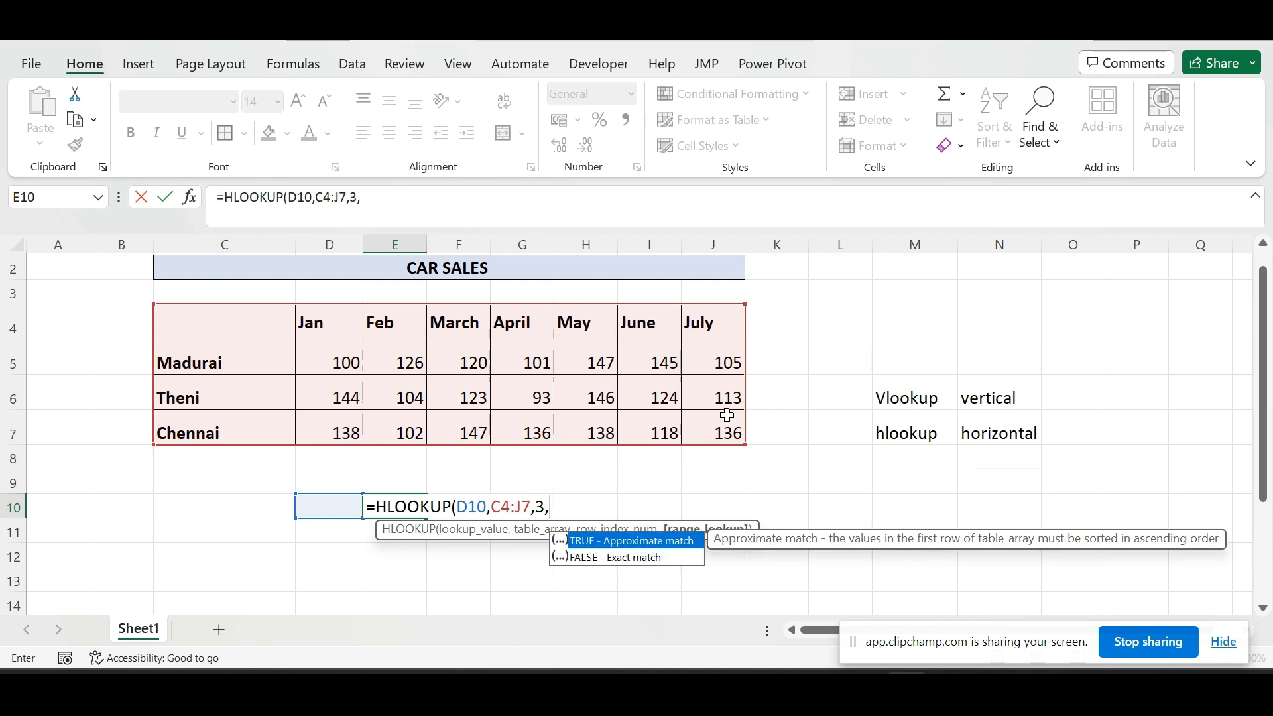
pyautogui.click(663, 555)
pyautogui.doubleClick(663, 555)
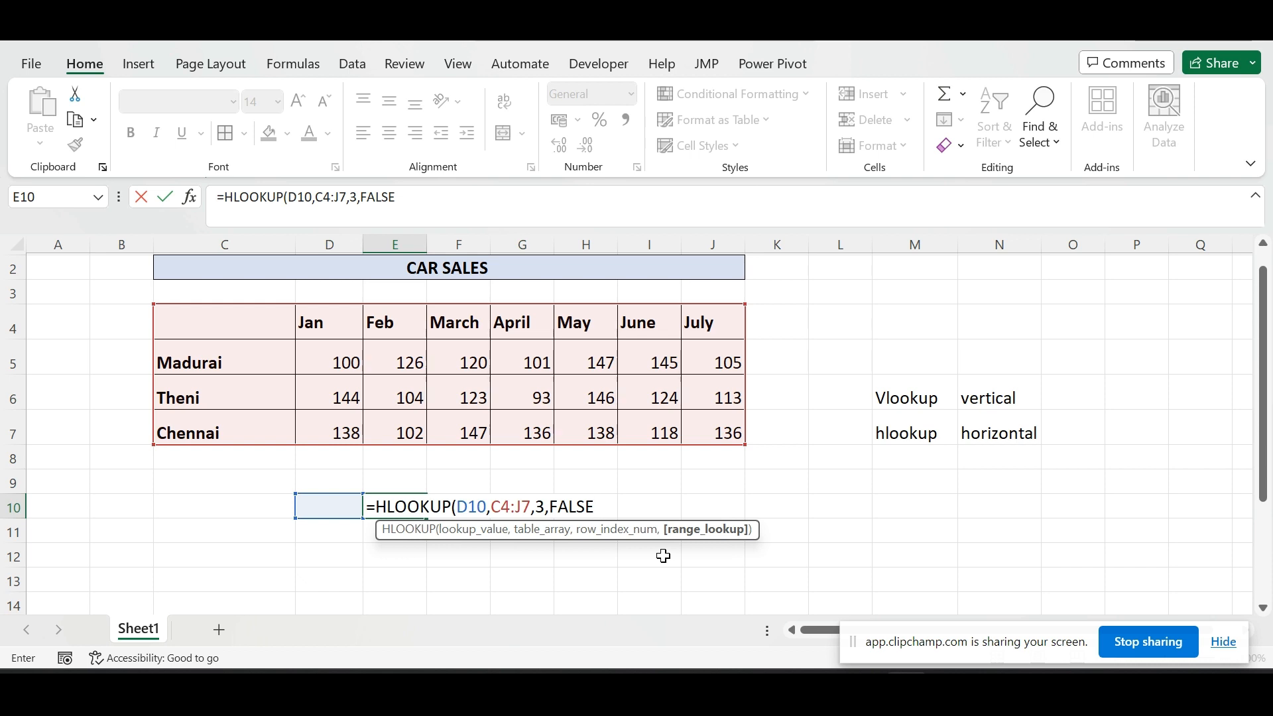
pyautogui.write(')')
pyautogui.press('Return')
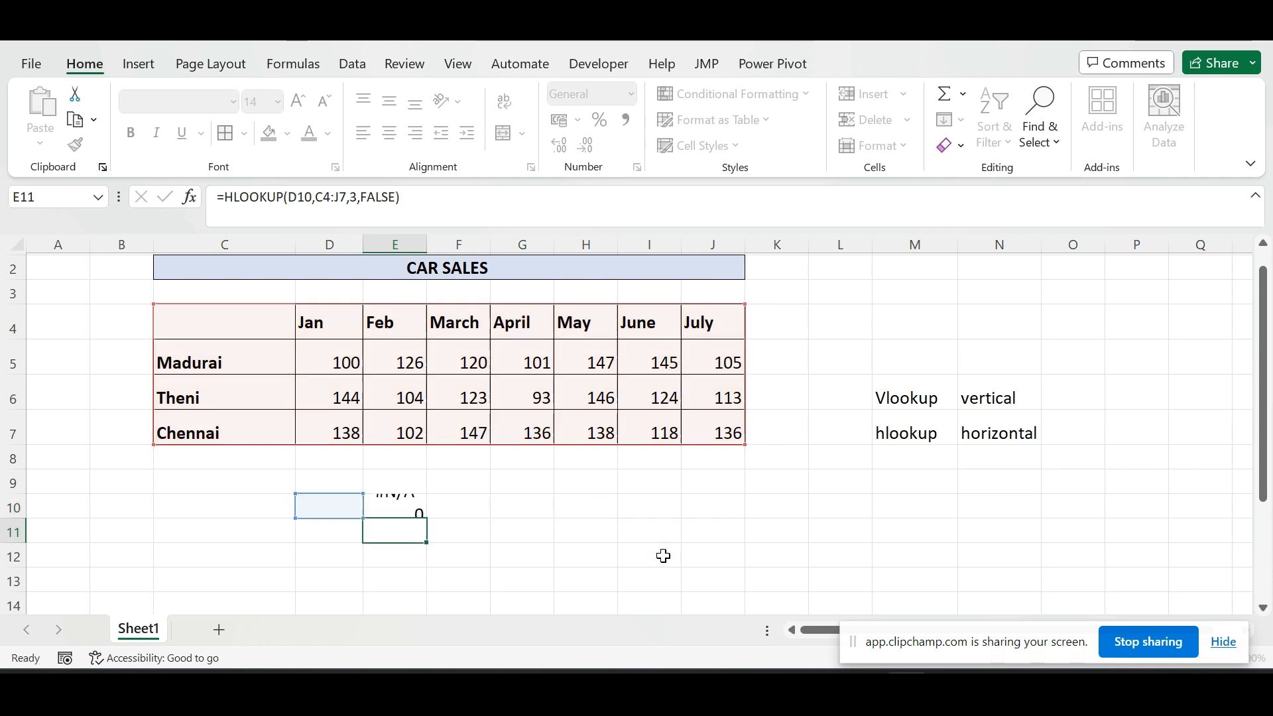
# Enter May as the lookup month in D10 and format the cell bold with a light blue fill.
pyautogui.click(347, 507)
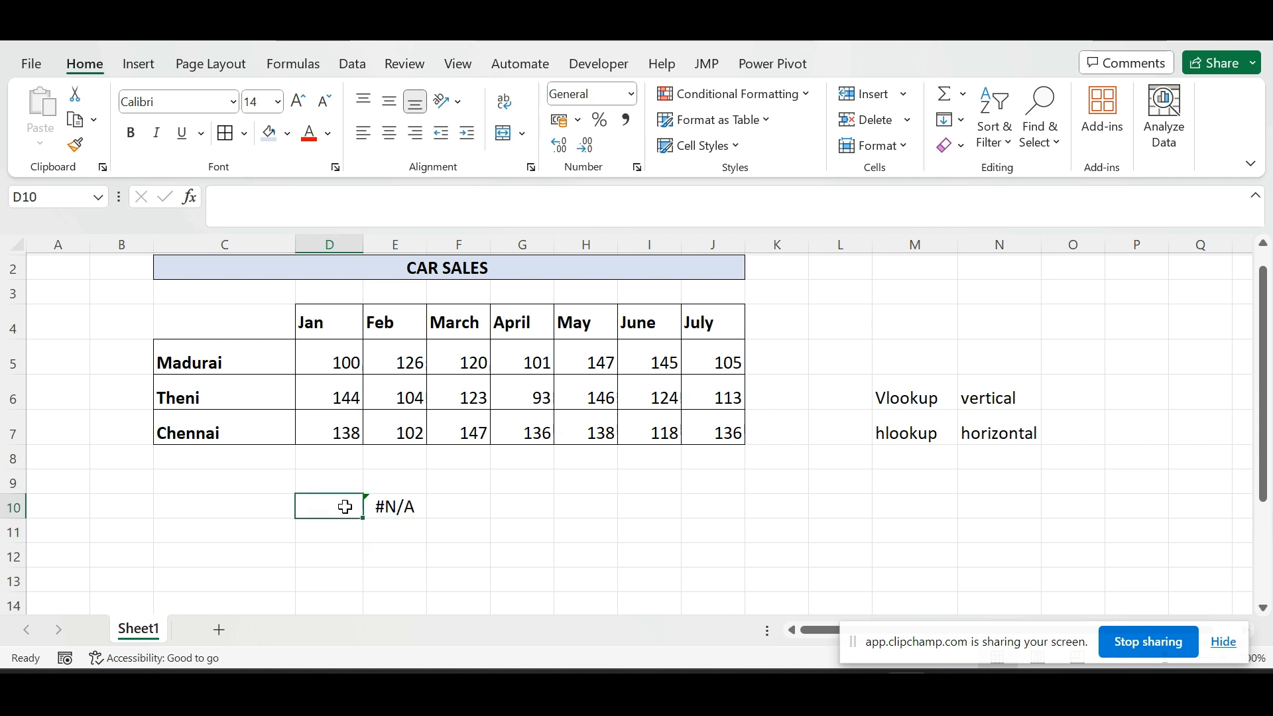
pyautogui.doubleClick(401, 508)
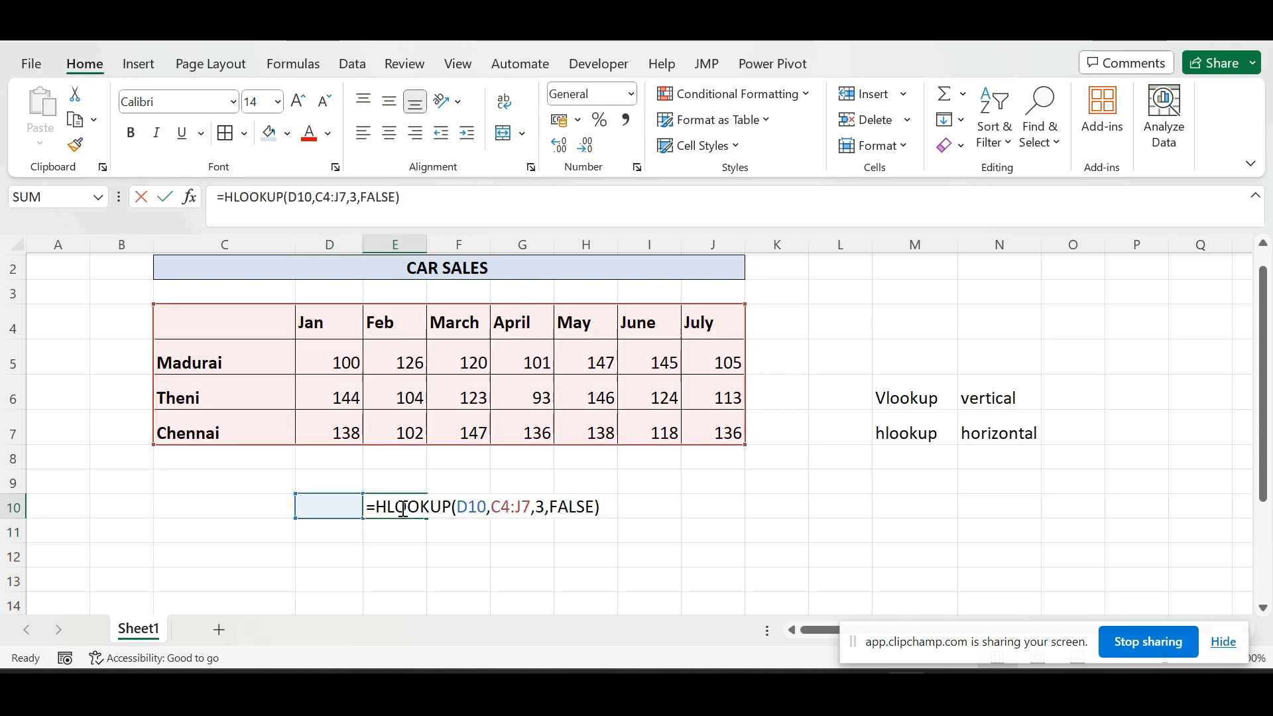
pyautogui.press('Escape')
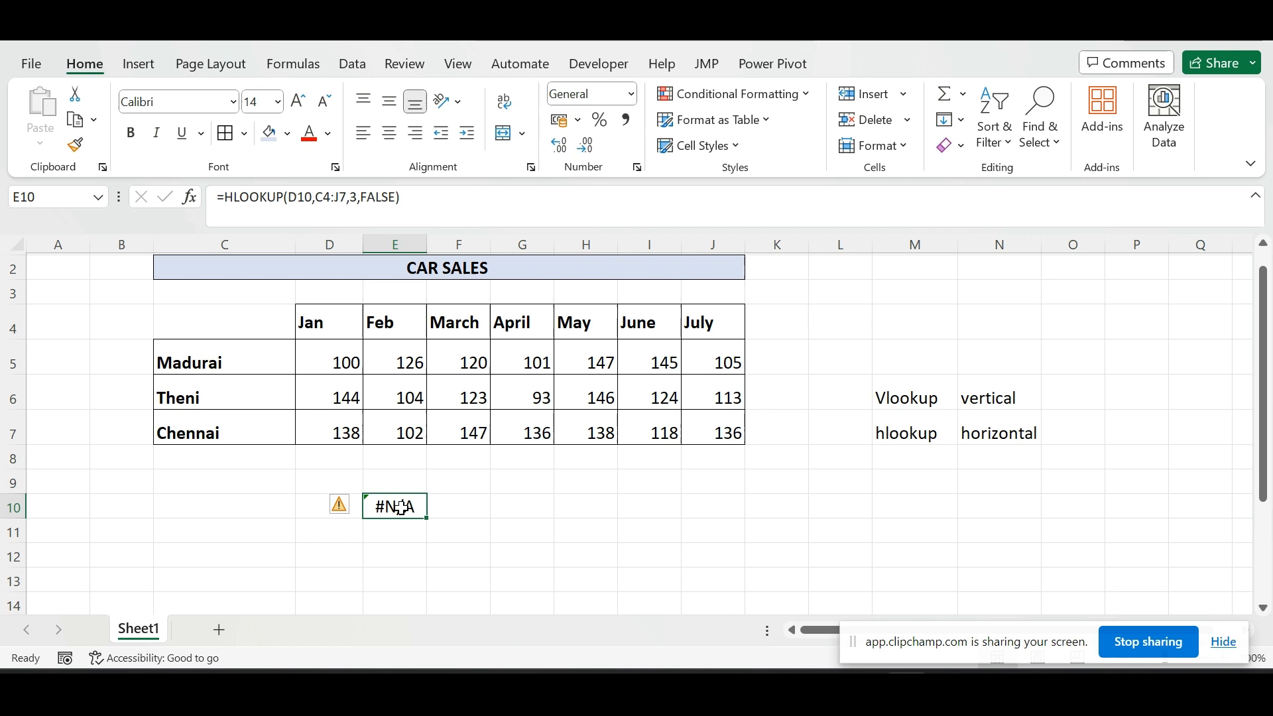
pyautogui.click(317, 507)
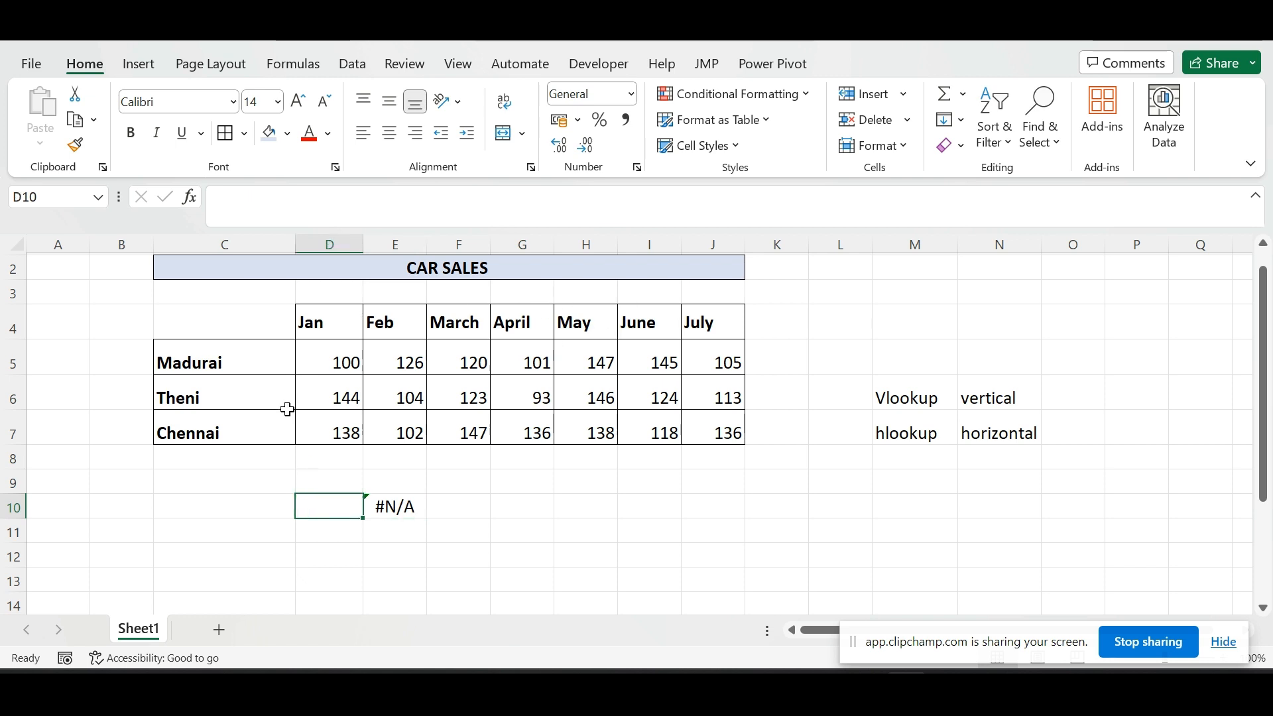
pyautogui.write('May')
pyautogui.press('Return')
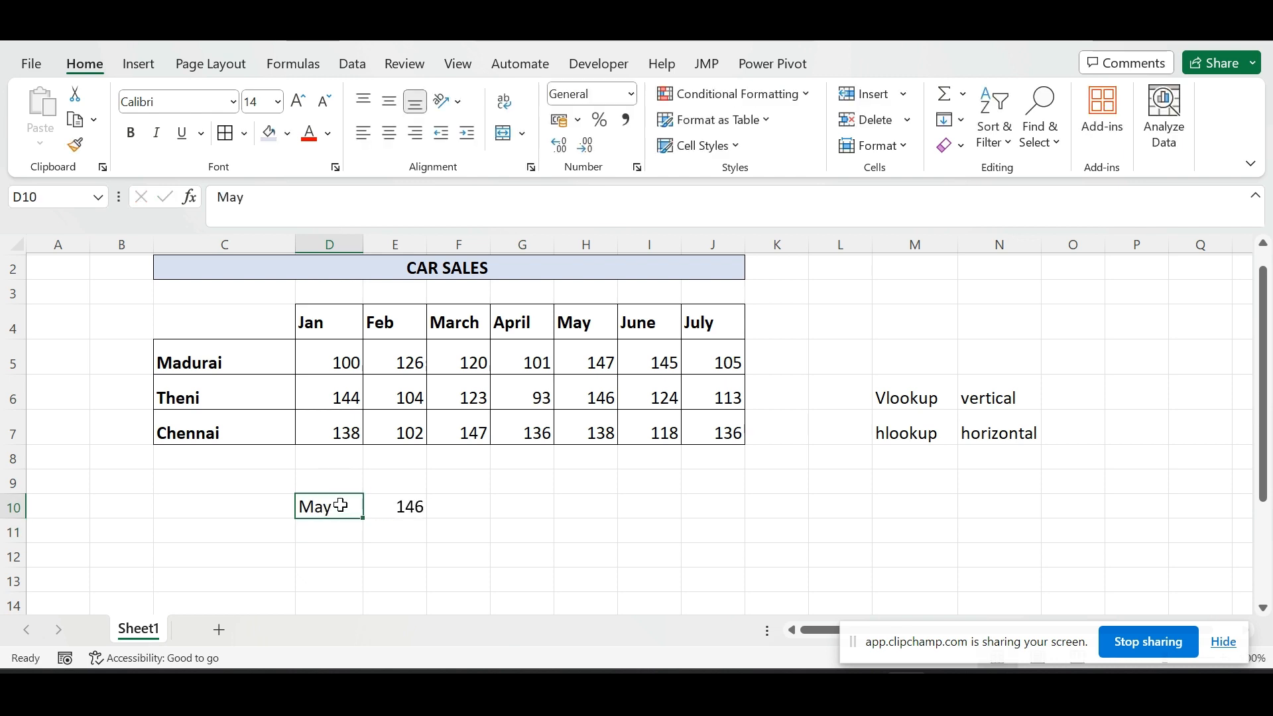
pyautogui.hotkey('ctrl', 'b')
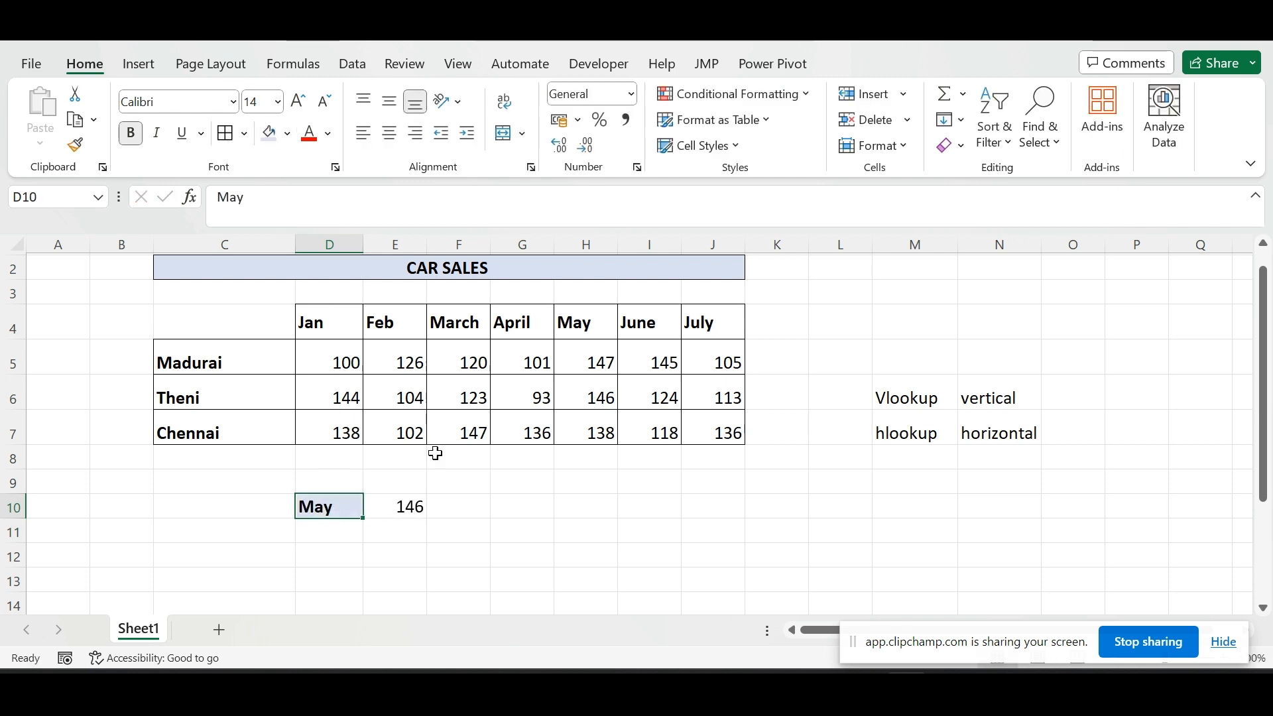
# Change the lookup month in D10 to July.
pyautogui.click(395, 502)
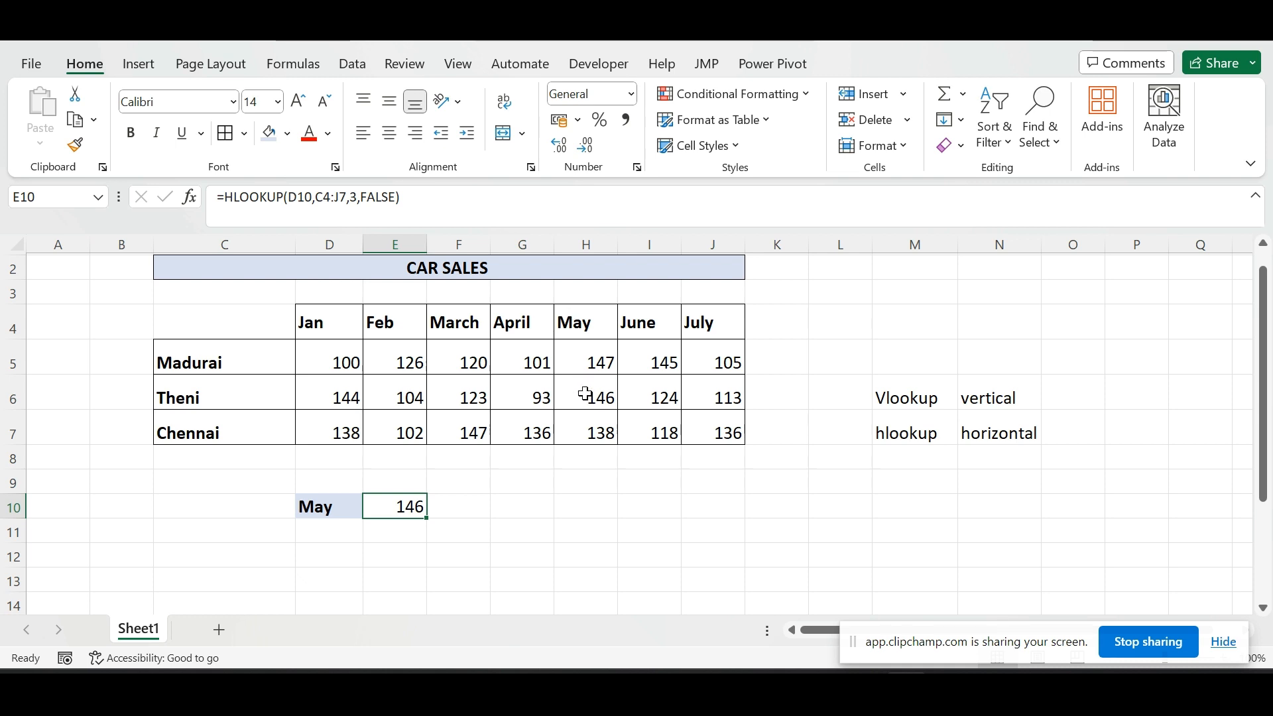
pyautogui.click(316, 508)
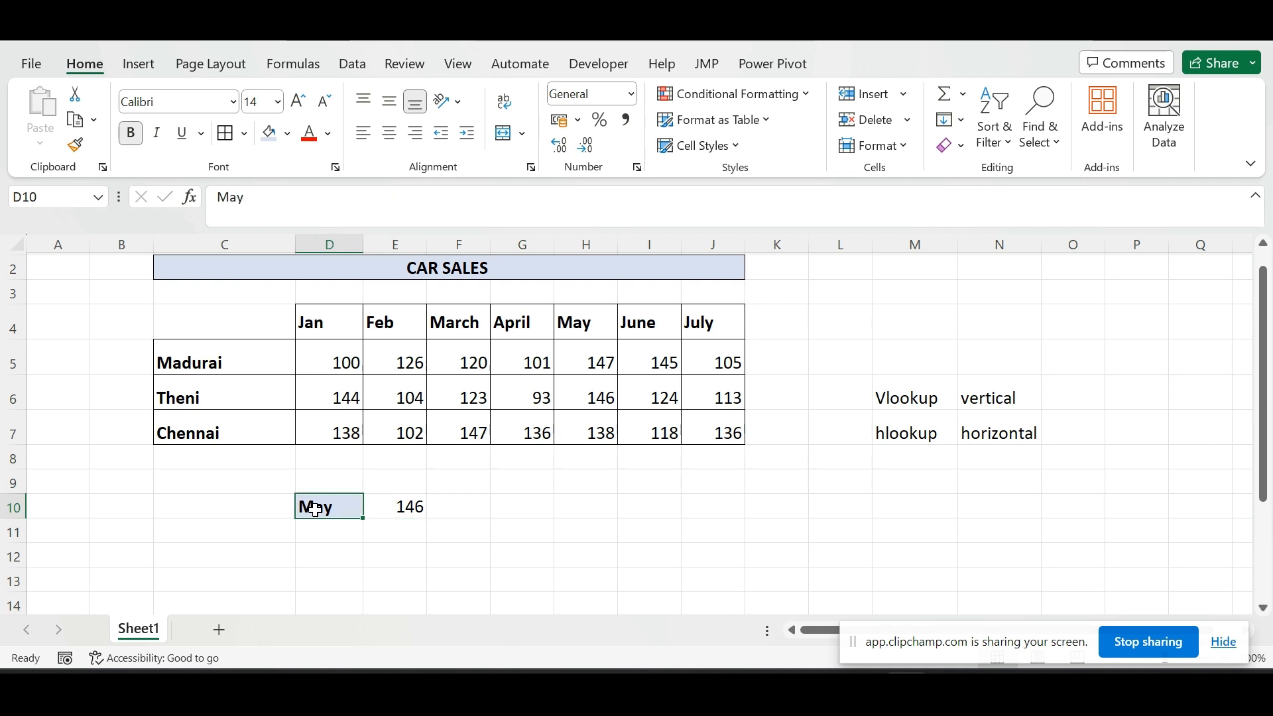
pyautogui.write('July')
pyautogui.press('Return')
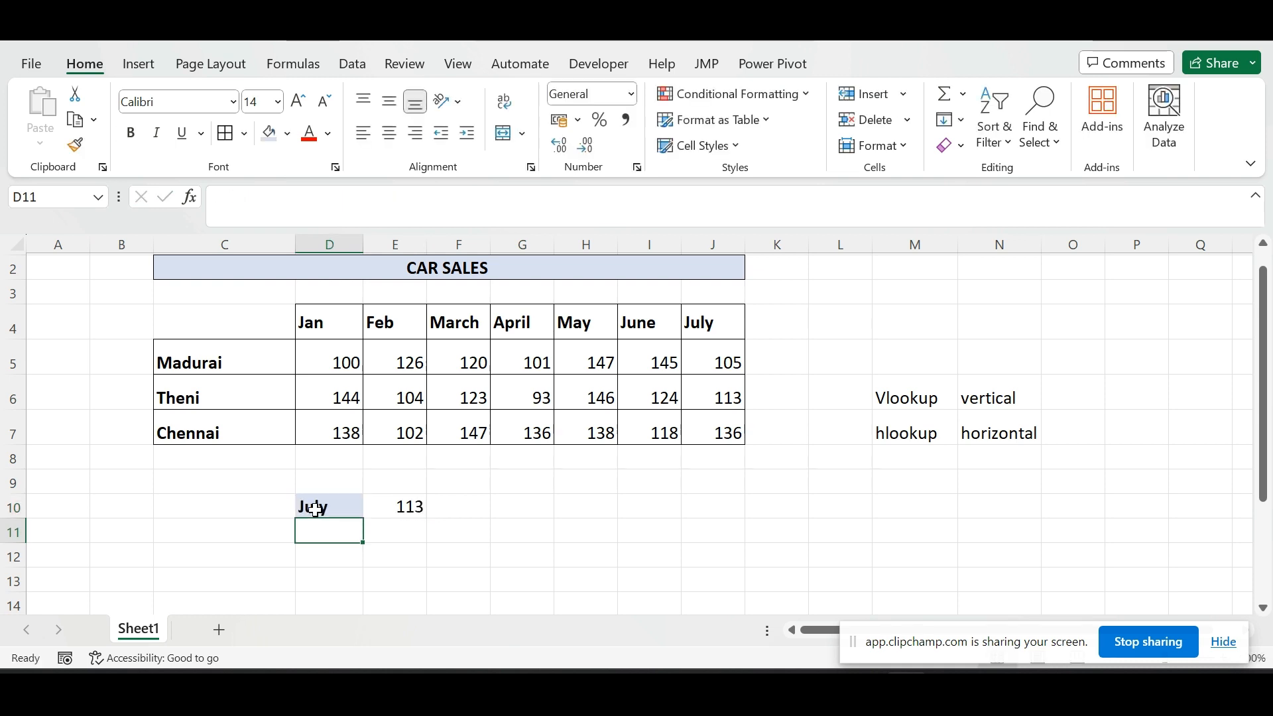
# Change the row index in E10's HLOOKUP formula to 4 to return Chennai's sales, and compare the result with the table.
pyautogui.click(718, 389)
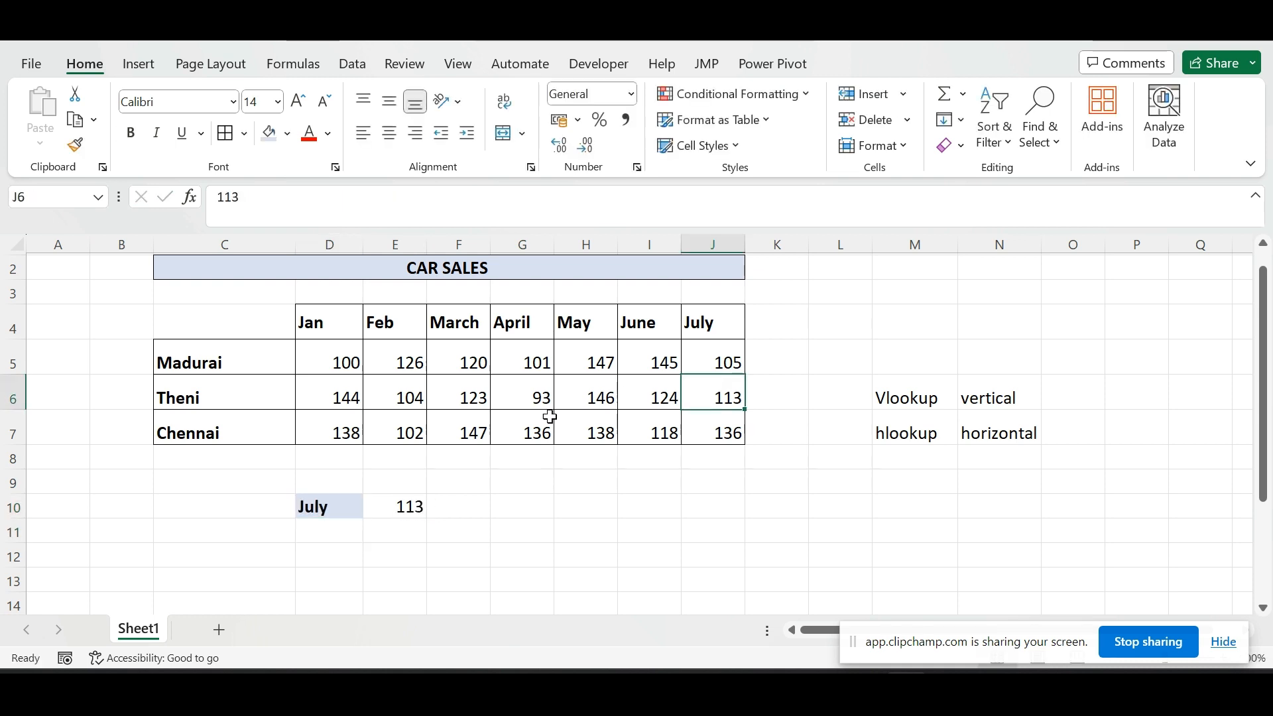
pyautogui.doubleClick(412, 507)
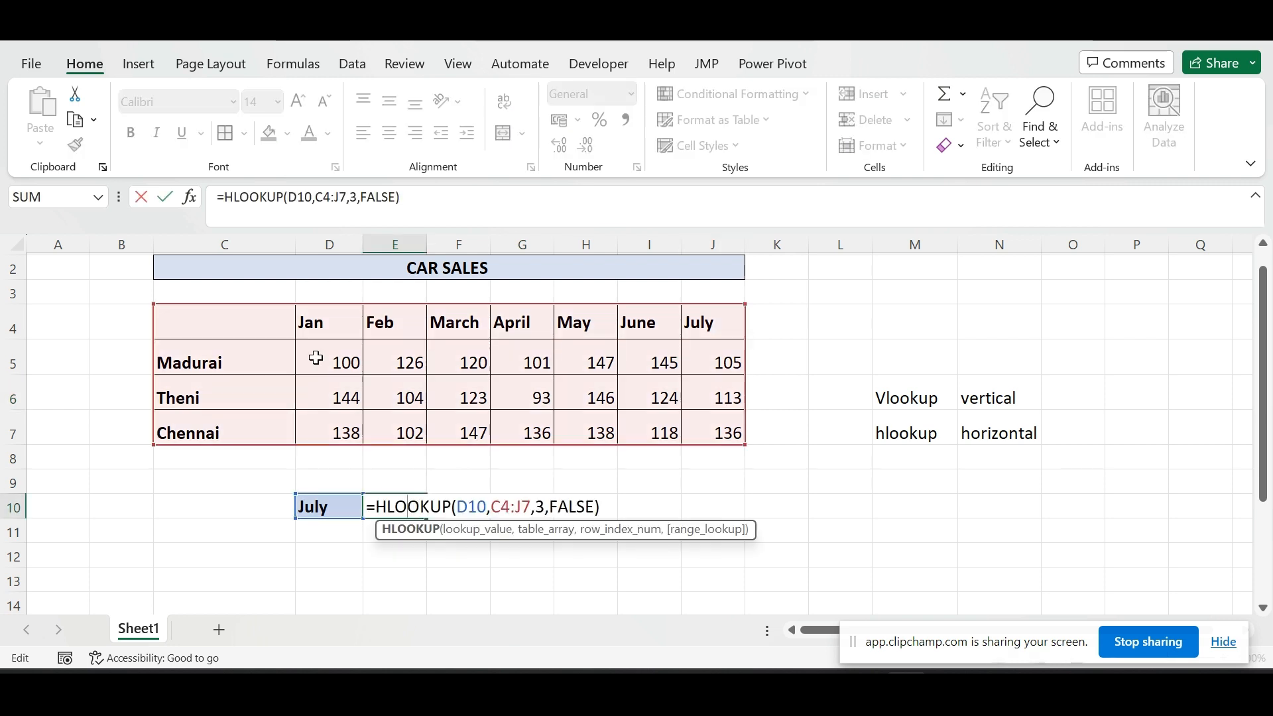
pyautogui.click(358, 197)
pyautogui.press('BackSpace')
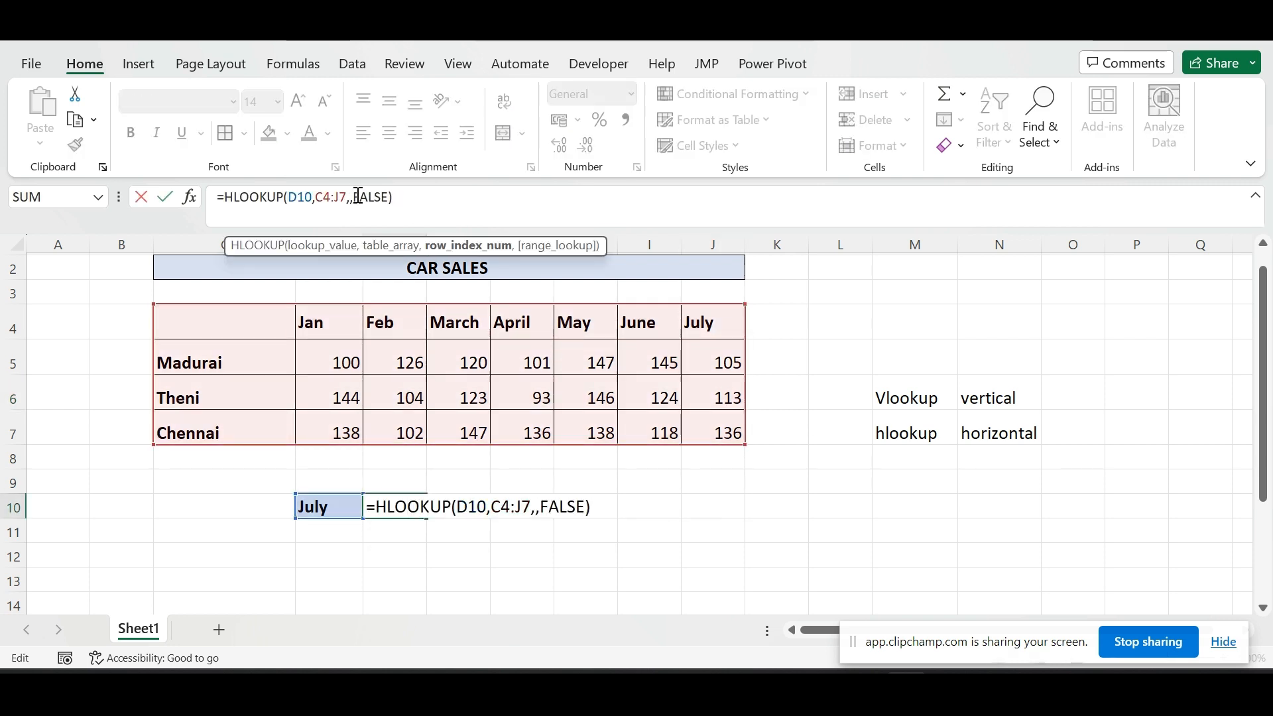
pyautogui.write('4')
pyautogui.press('Return')
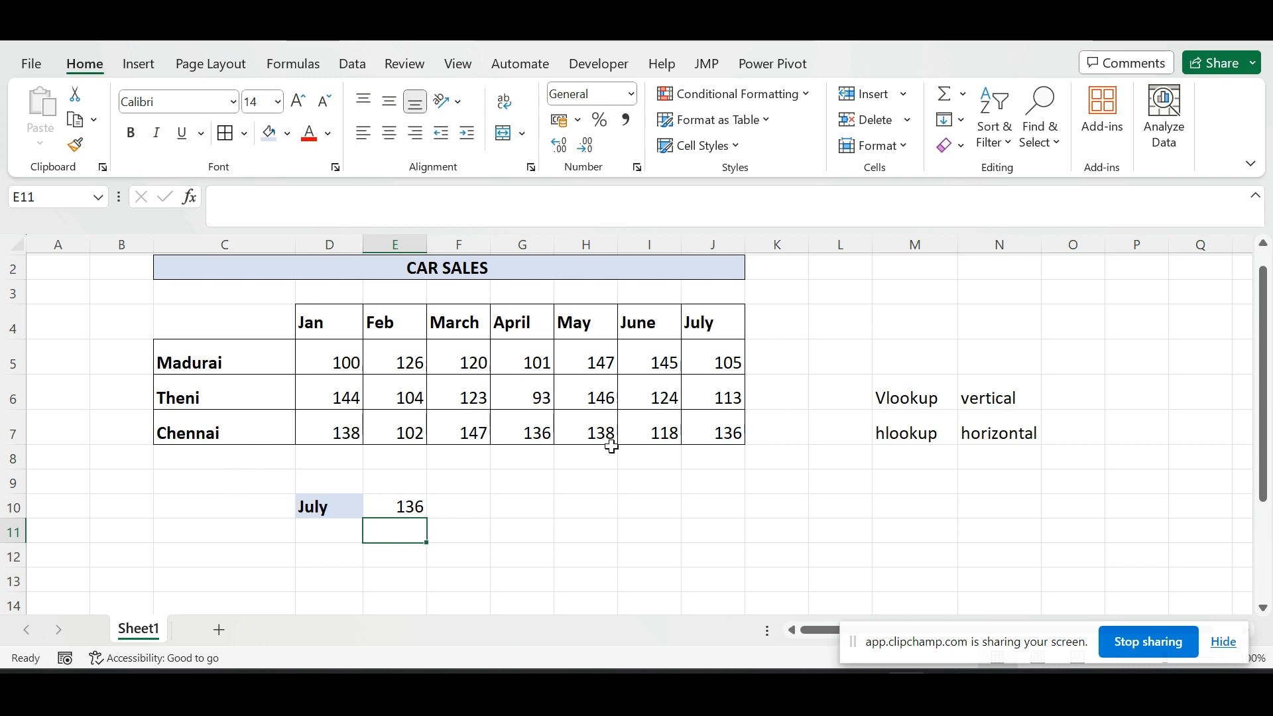
pyautogui.click(698, 422)
pyautogui.click(406, 508)
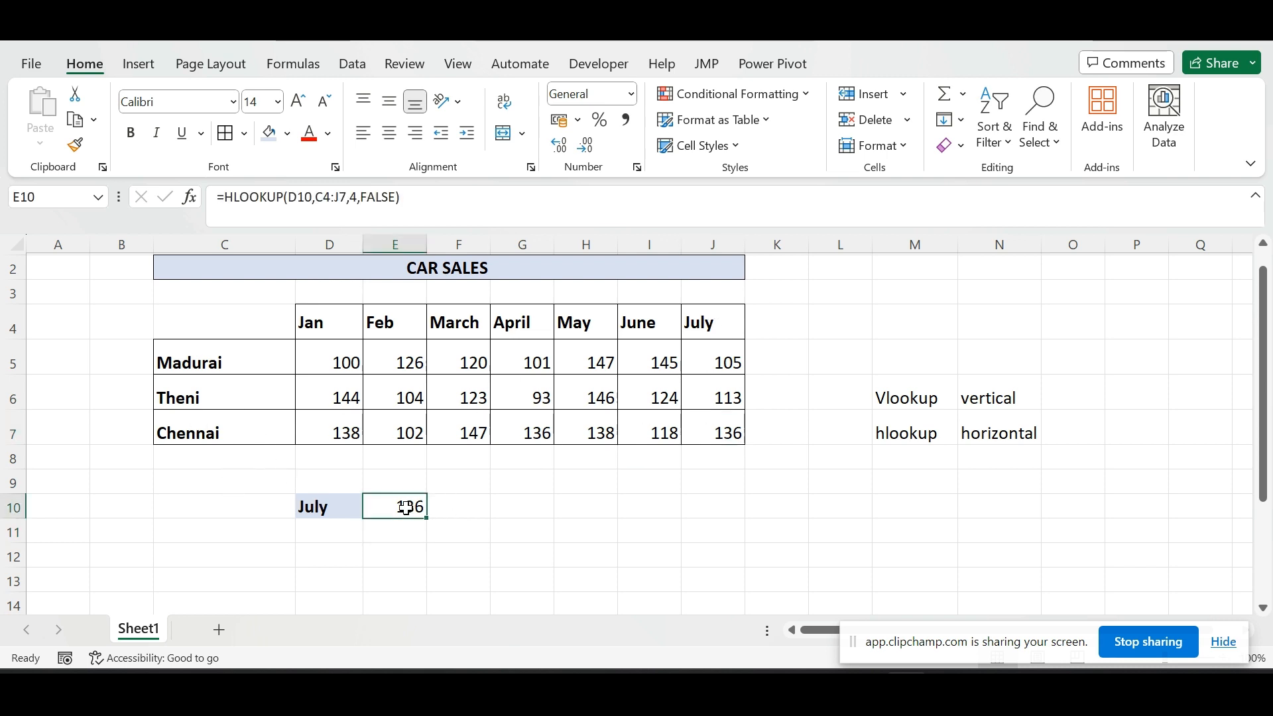
pyautogui.click(503, 508)
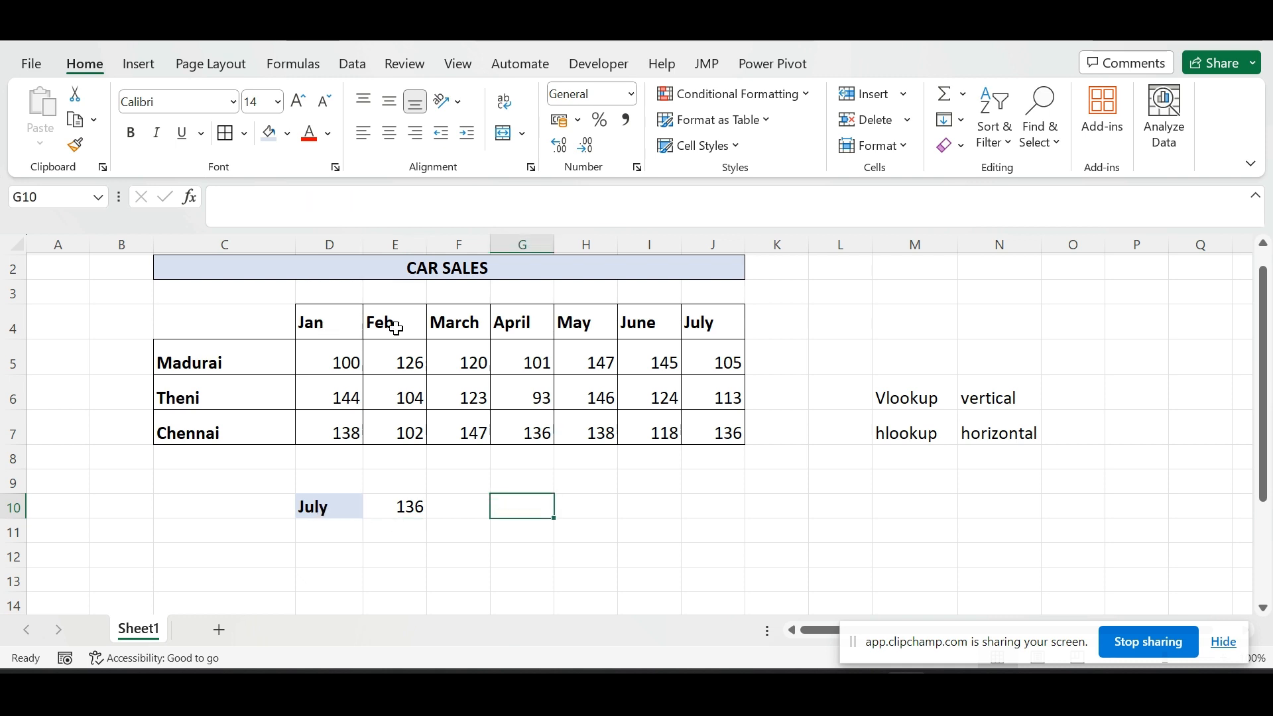
# Change the lookup month in D10 to August, a month missing from the sales table.
pyautogui.click(318, 530)
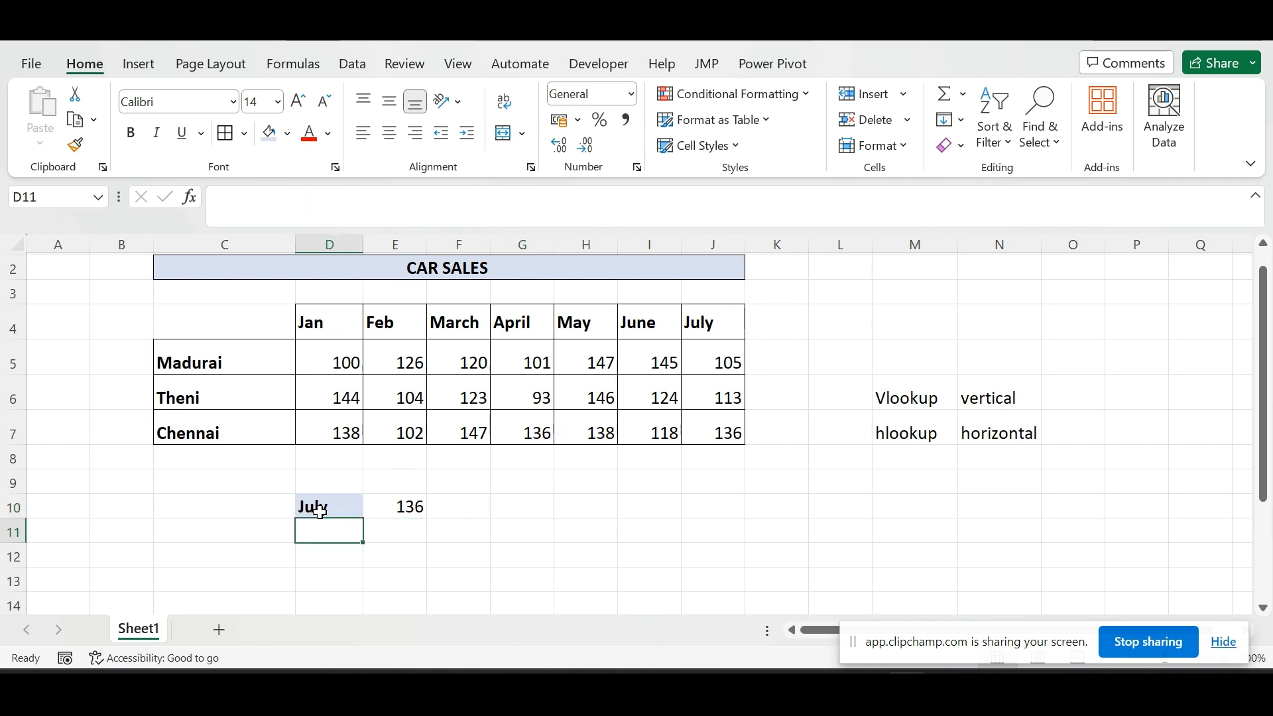
pyautogui.click(318, 510)
pyautogui.write('A')
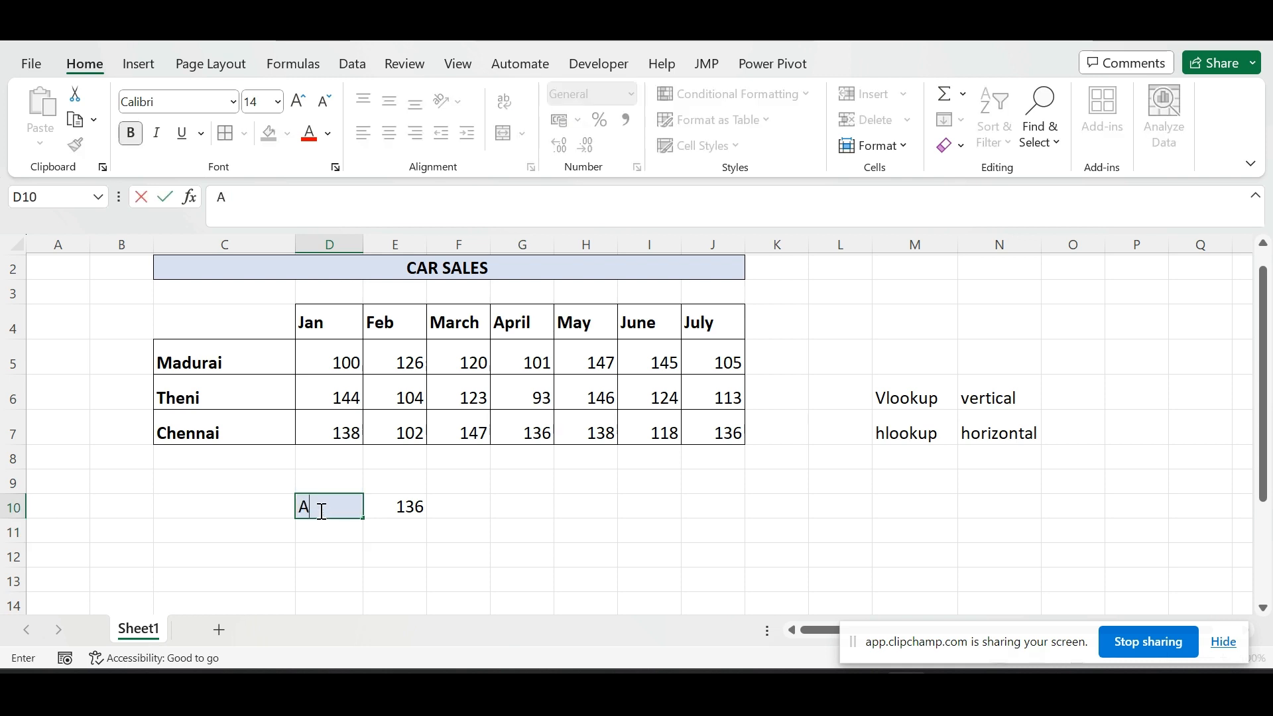
pyautogui.write('ugust')
pyautogui.press('Return')
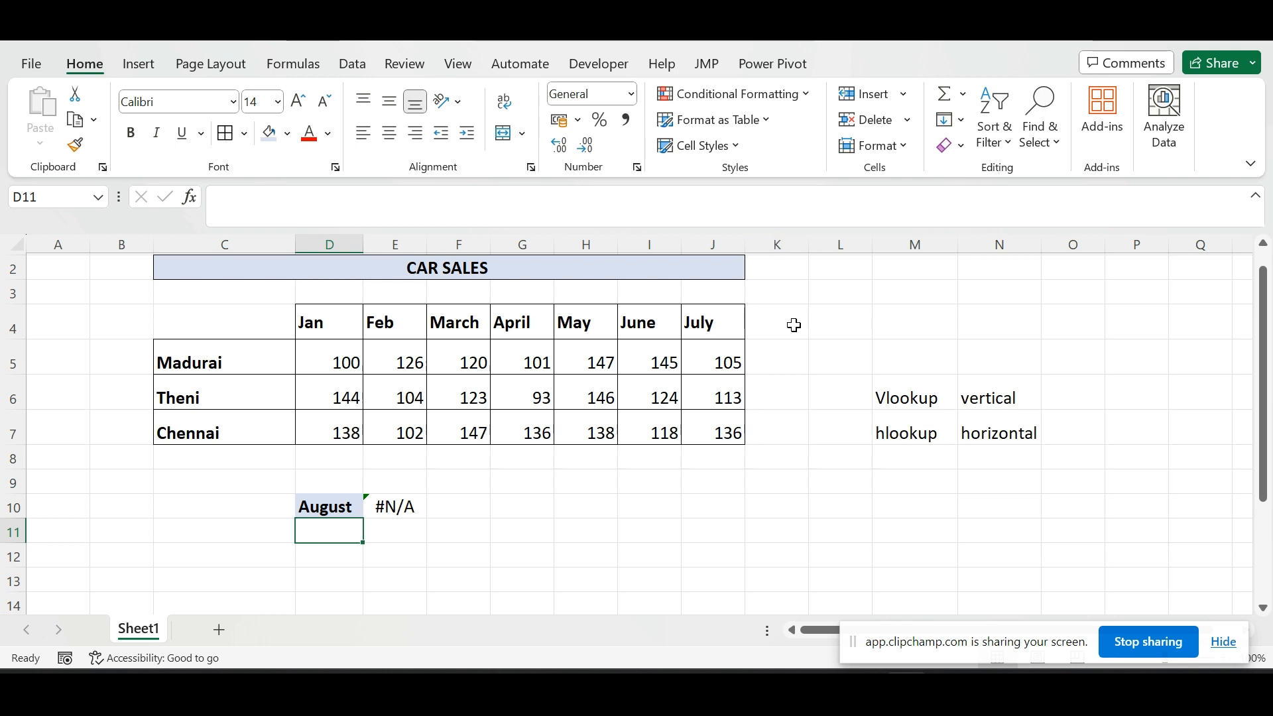
# Set the lookup month in D10 to Jan.
pyautogui.click(339, 514)
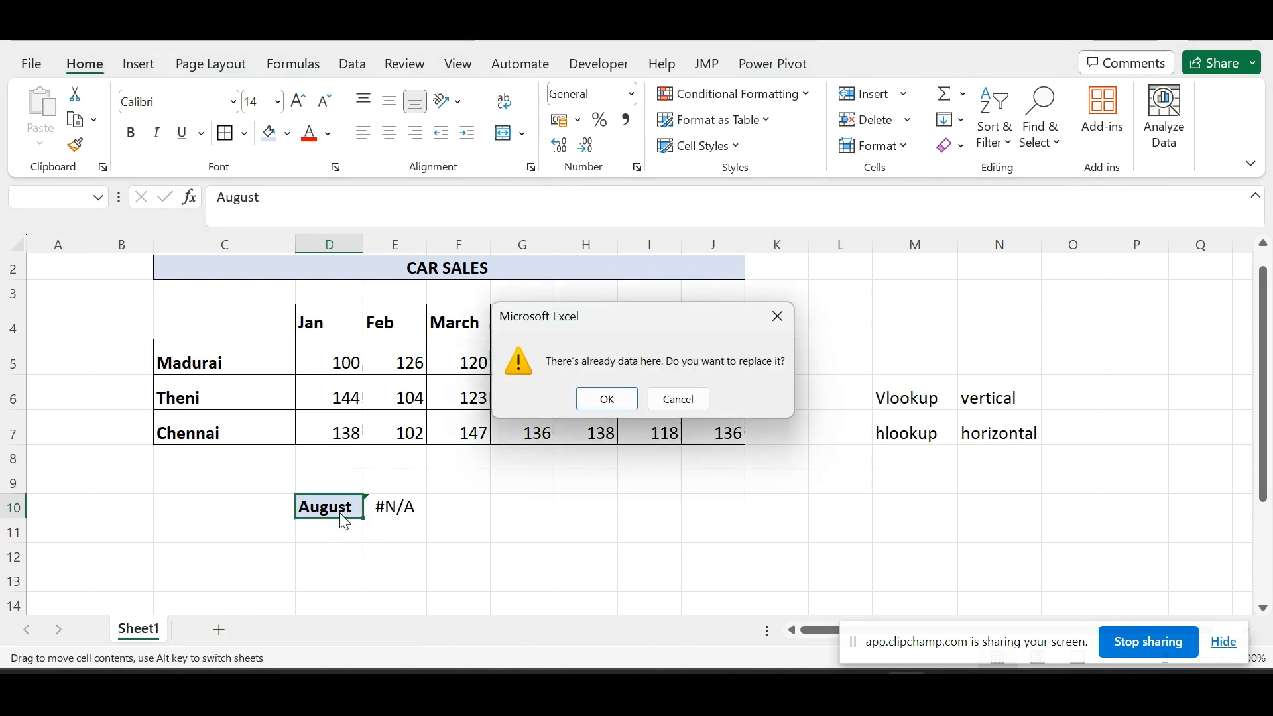
pyautogui.click(778, 315)
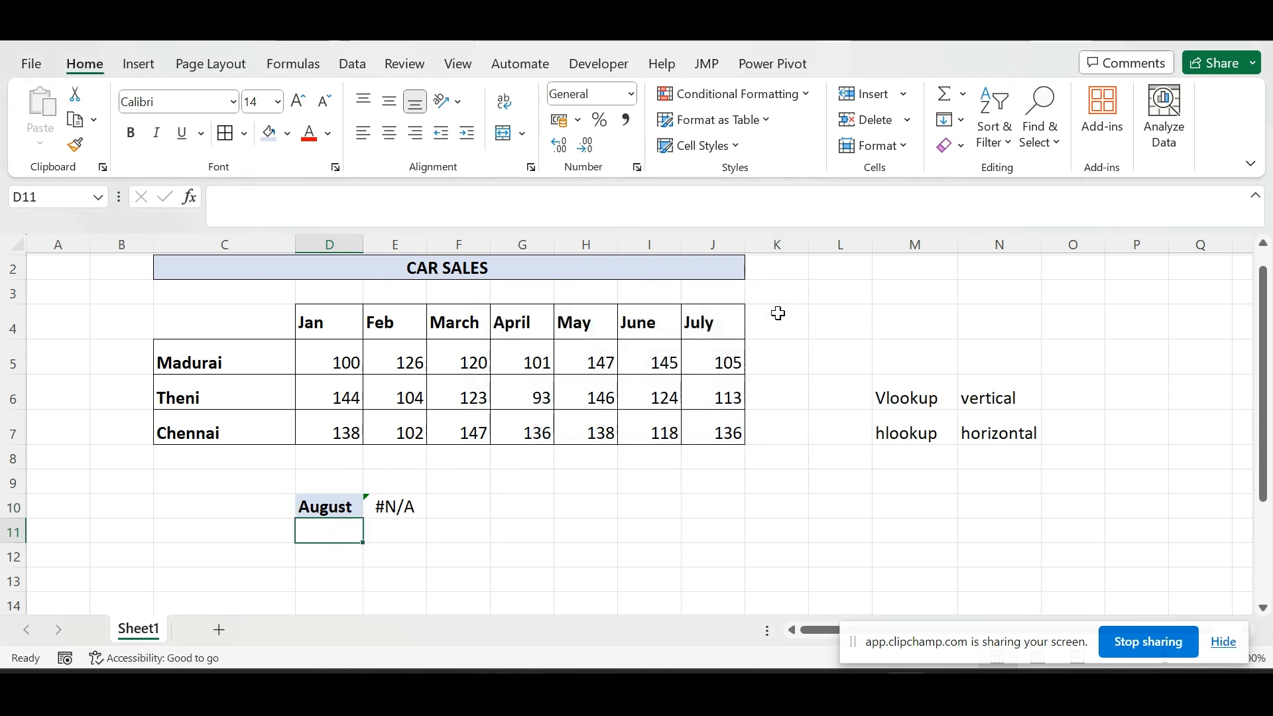
pyautogui.press('Up')
pyautogui.write('Jan')
pyautogui.press('Return')
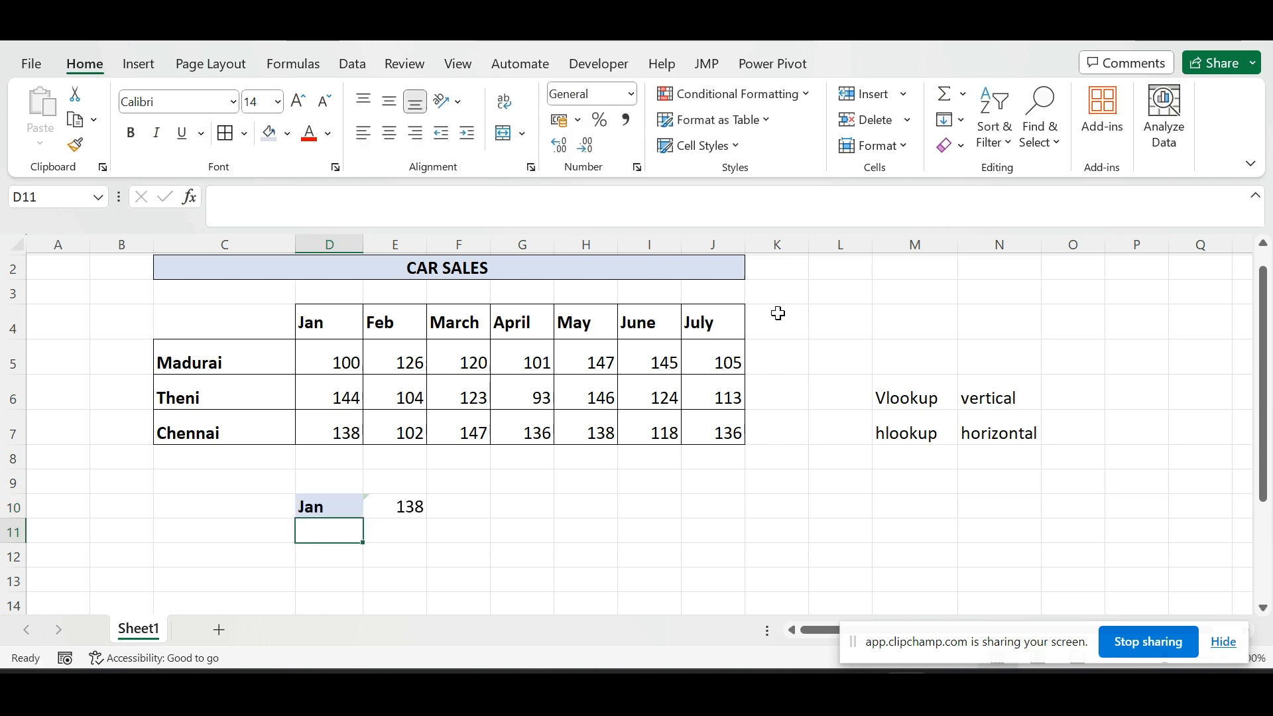